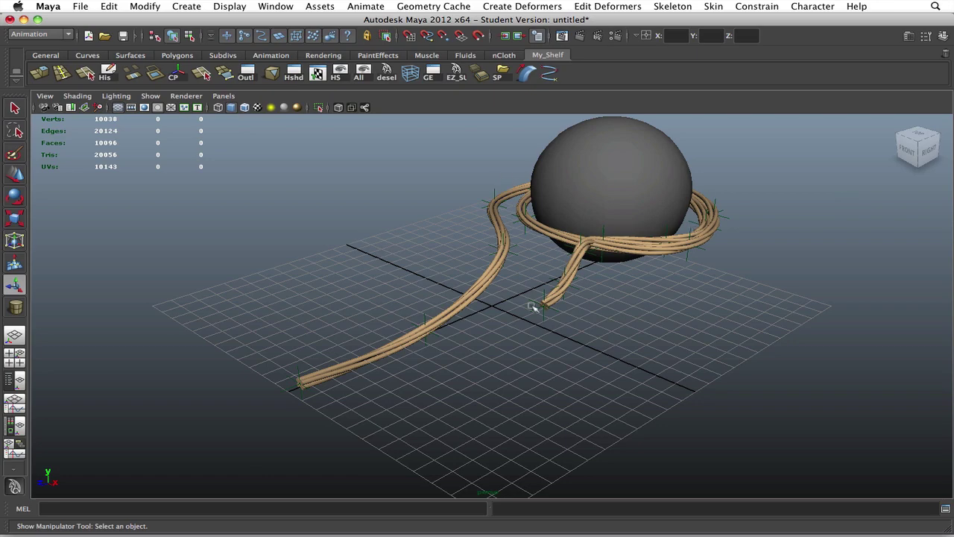
- Examine the finished twisted rope wrapped around the sphere from several angles and distances
{"action": "middle_click_drag", "start_coordinate": [650, 242], "coordinate": [517, 281], "text": "alt"}
{"action": "scroll", "coordinate": [518, 286], "scroll_direction": "up", "scroll_amount": 5}
{"action": "scroll", "coordinate": [518, 288], "scroll_direction": "down", "scroll_amount": 8}
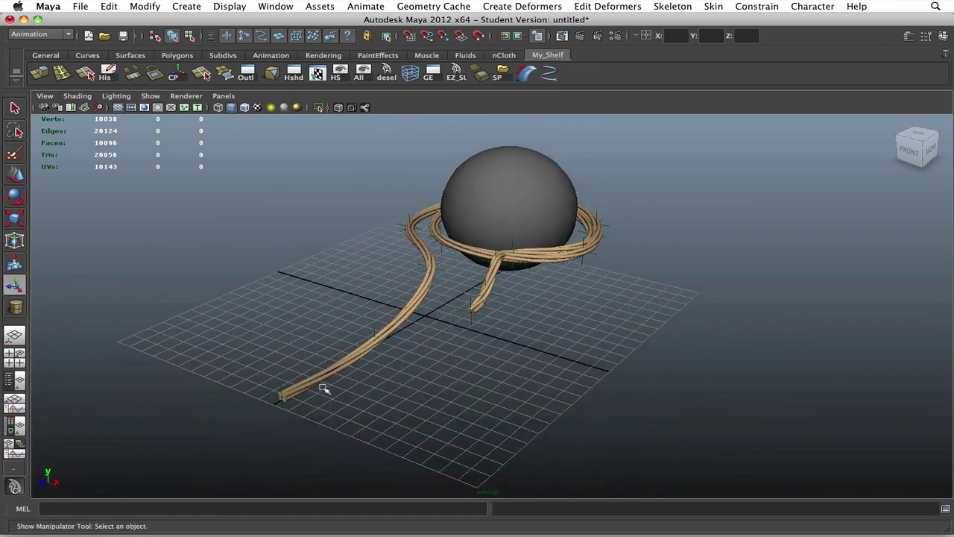
{"action": "scroll", "coordinate": [363, 359], "scroll_direction": "up", "scroll_amount": 5}
{"action": "left_click_drag", "start_coordinate": [437, 277], "coordinate": [327, 360], "text": "alt"}
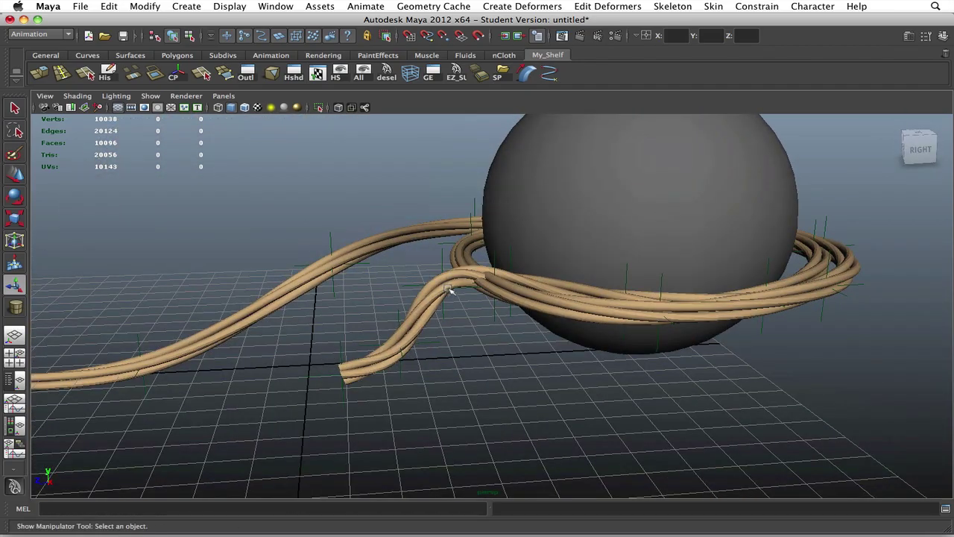
{"action": "left_click_drag", "start_coordinate": [450, 289], "coordinate": [468, 317], "text": "alt"}
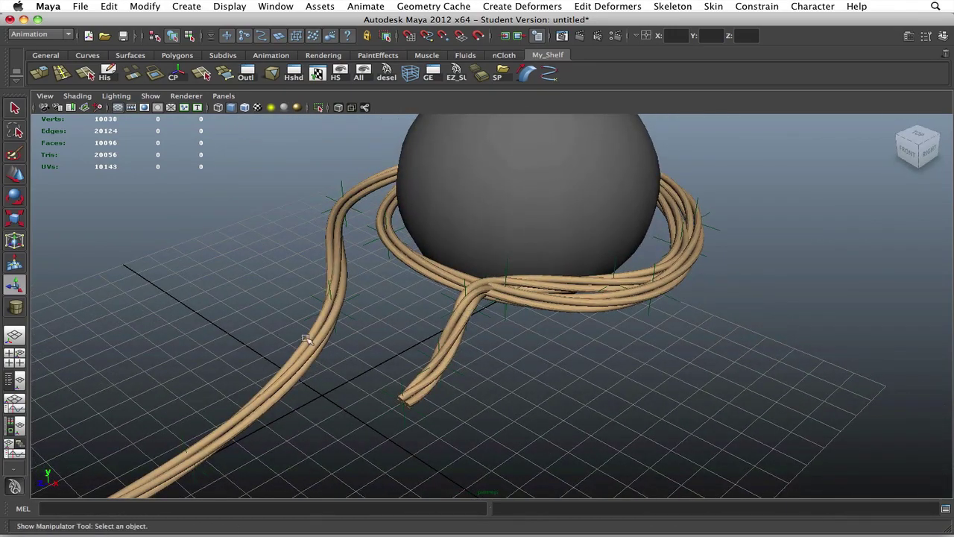
{"action": "right_click_drag", "start_coordinate": [308, 340], "coordinate": [245, 407], "text": "alt"}
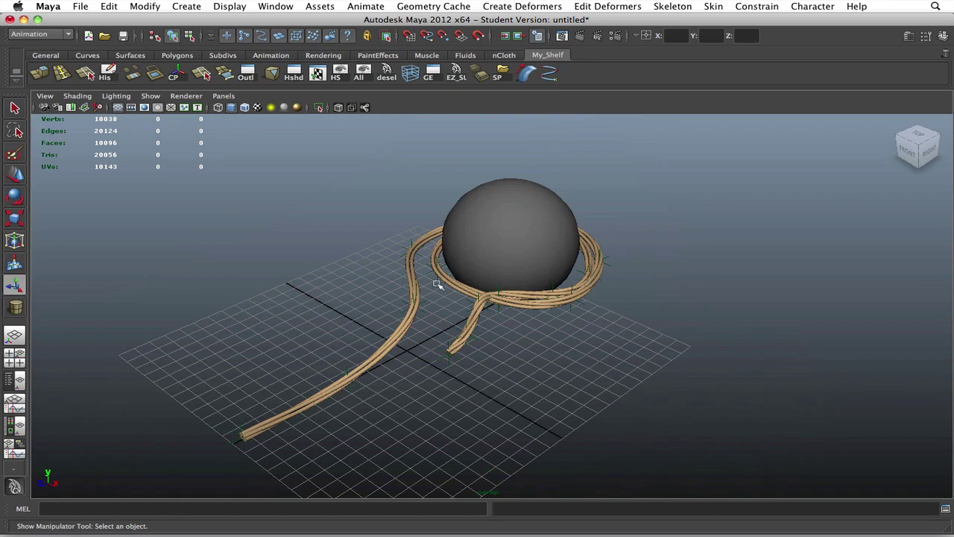
{"action": "scroll", "coordinate": [439, 284], "scroll_direction": "up", "scroll_amount": 3}
{"action": "left_click_drag", "start_coordinate": [440, 283], "coordinate": [458, 268], "text": "alt"}
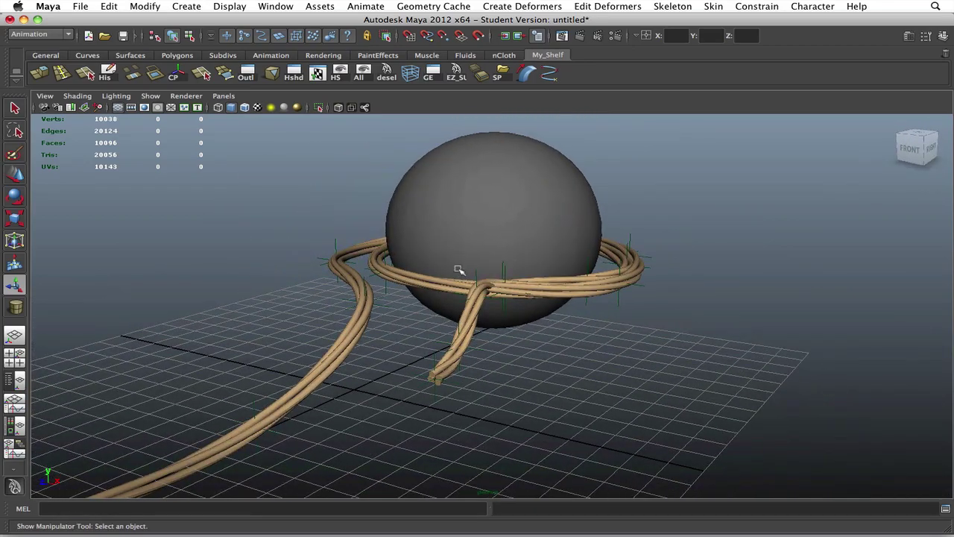
{"action": "scroll", "coordinate": [458, 270], "scroll_direction": "down", "scroll_amount": 4}
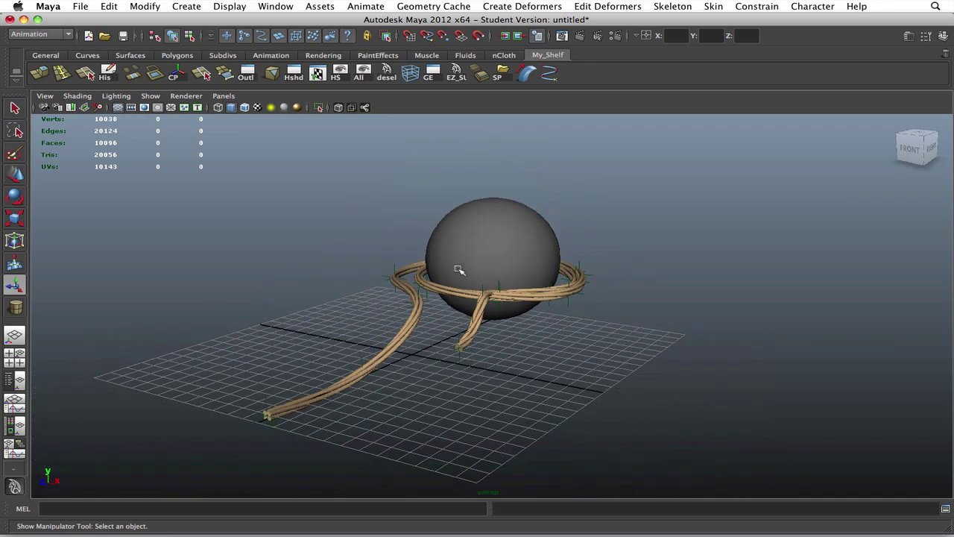
{"action": "left_click_drag", "start_coordinate": [477, 264], "coordinate": [490, 307], "text": "alt"}
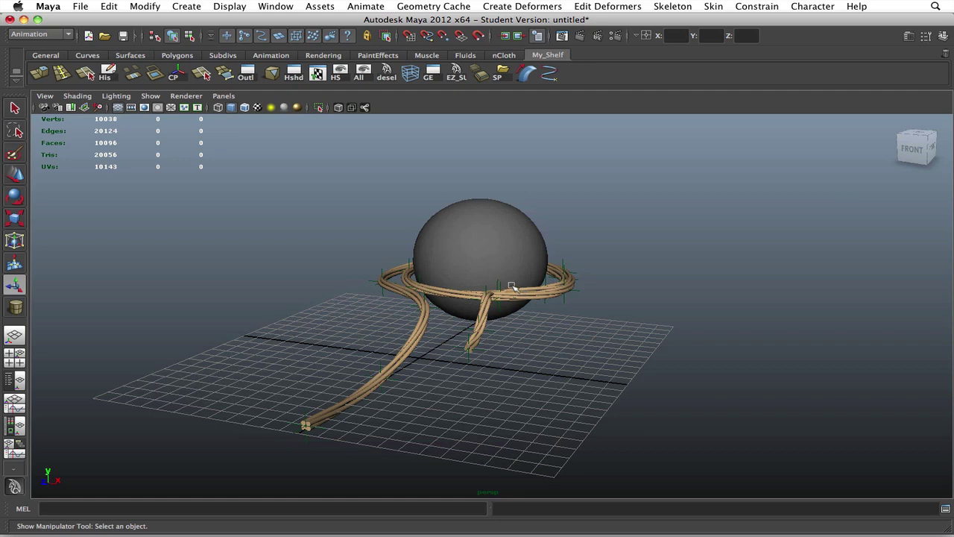
{"action": "left_click_drag", "start_coordinate": [514, 279], "coordinate": [486, 290], "text": "alt"}
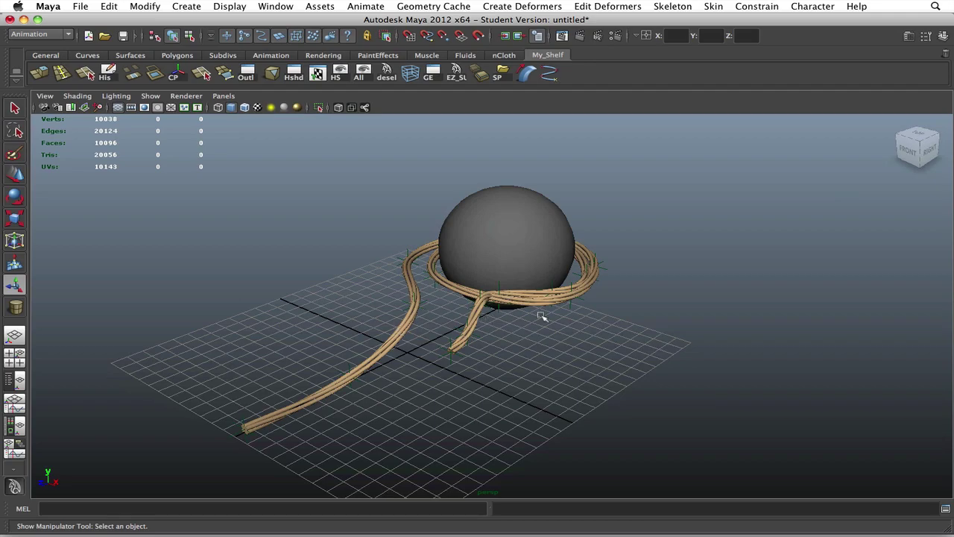
{"action": "left_click_drag", "start_coordinate": [542, 317], "coordinate": [419, 240], "text": "alt"}
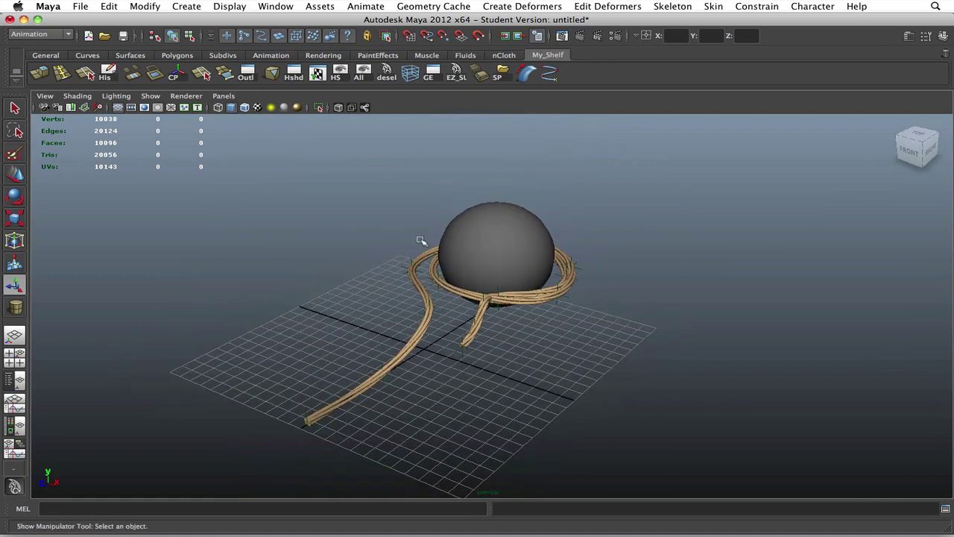
- Start a new scene and create a polygon sphere resting on the centre of the grid, displayed in shaded mode
{"action": "left_click", "coordinate": [88, 35]}
{"action": "left_click", "coordinate": [476, 277]}
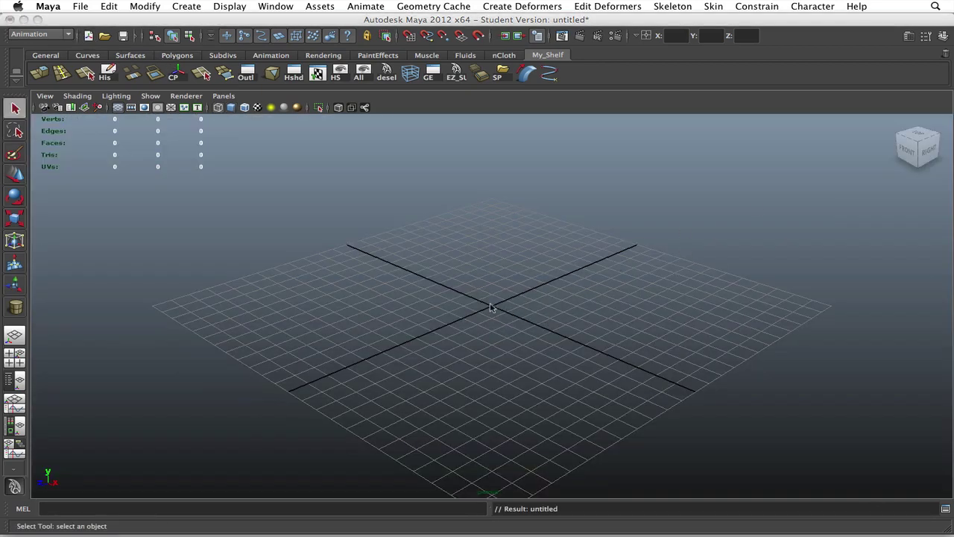
{"action": "right_click_drag", "start_coordinate": [492, 314], "coordinate": [542, 306], "text": "shift"}
{"action": "left_click_drag", "start_coordinate": [493, 307], "coordinate": [625, 313]}
{"action": "mouse_move", "coordinate": [632, 276]}
{"action": "left_mouse_down", "text": "alt"}
{"action": "mouse_move", "coordinate": [495, 269]}
{"action": "mouse_move", "coordinate": [550, 255]}
{"action": "left_mouse_up", "text": "alt"}
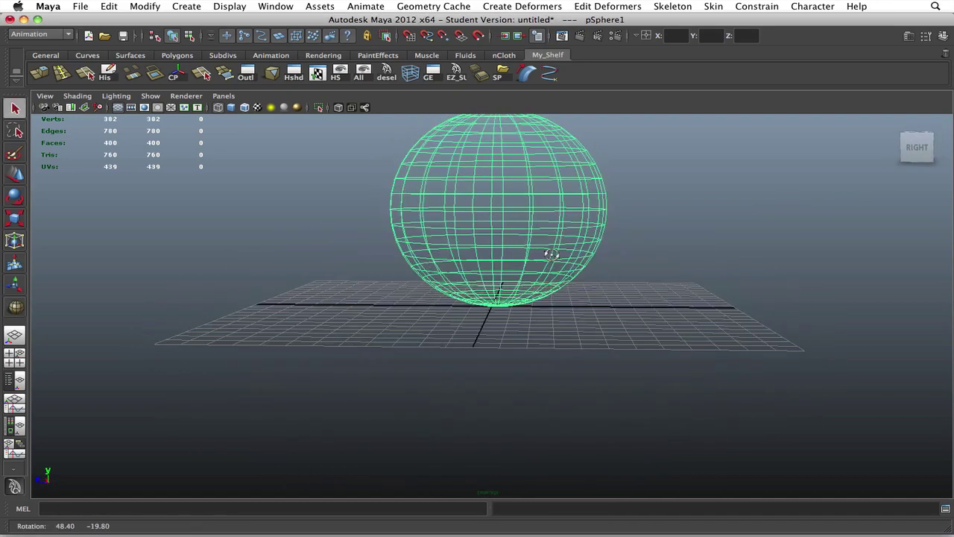
{"action": "key", "text": "5"}
{"action": "middle_click", "coordinate": [614, 193], "text": "alt"}
{"action": "middle_click_drag", "start_coordinate": [614, 194], "coordinate": [597, 236], "text": "alt"}
- In the side view, start an EP curve on the ground line in front of the sphere and raise it to the sphere's mid-height
{"action": "right_click", "coordinate": [513, 237], "text": "shift"}
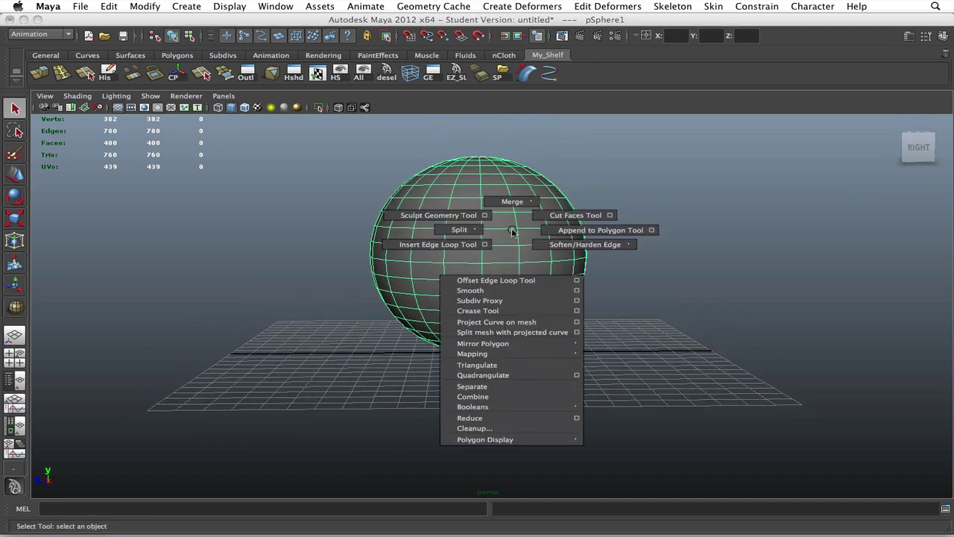
{"action": "key", "text": "space"}
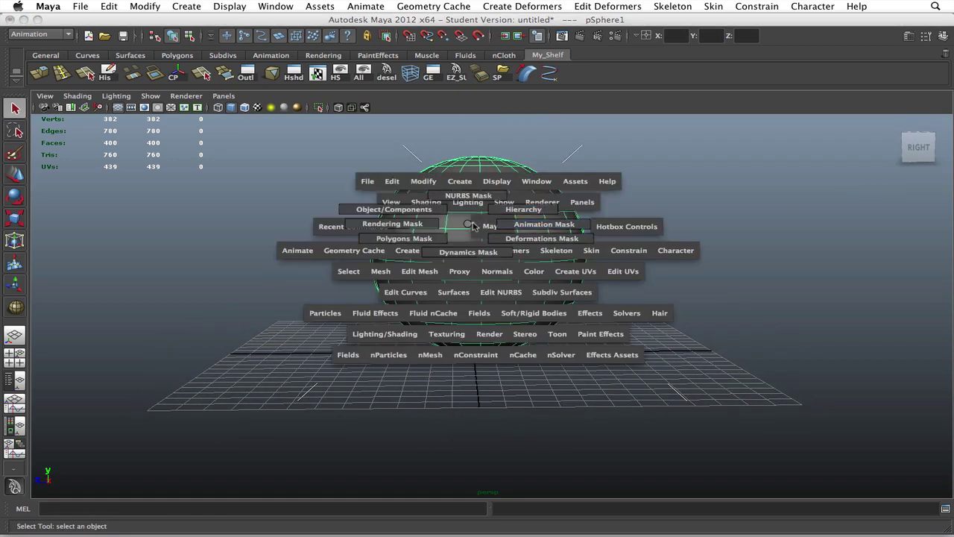
{"action": "key", "text": "space"}
{"action": "left_click_drag", "start_coordinate": [469, 224], "coordinate": [516, 257]}
{"action": "scroll", "coordinate": [498, 301], "scroll_direction": "down", "scroll_amount": 5}
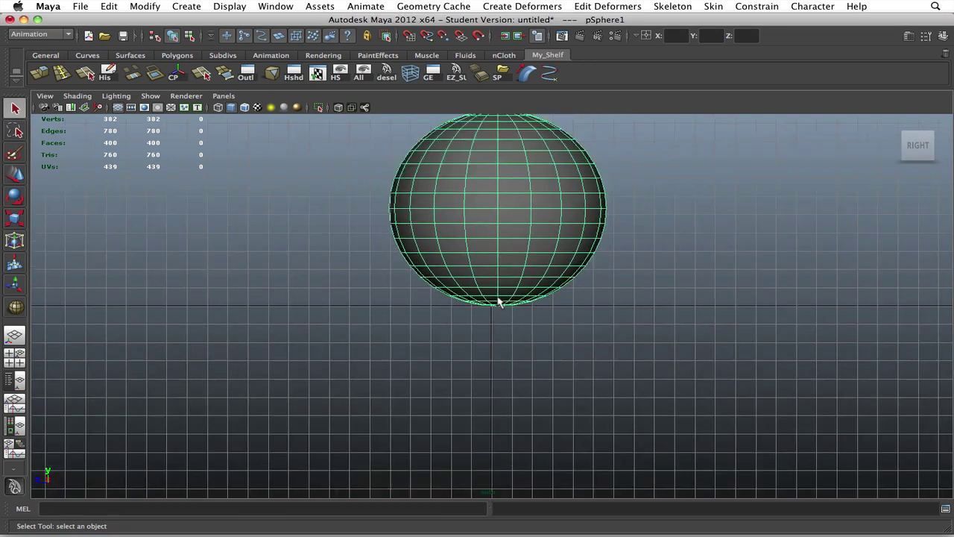
{"action": "scroll", "coordinate": [554, 272], "scroll_direction": "down", "scroll_amount": 2}
{"action": "middle_click_drag", "start_coordinate": [554, 273], "coordinate": [541, 311], "text": "alt"}
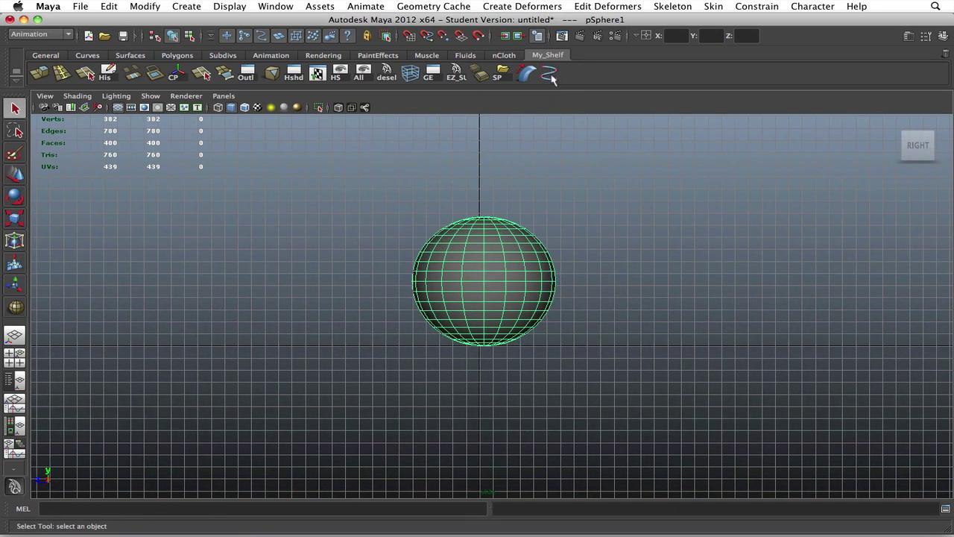
{"action": "left_click", "coordinate": [550, 74]}
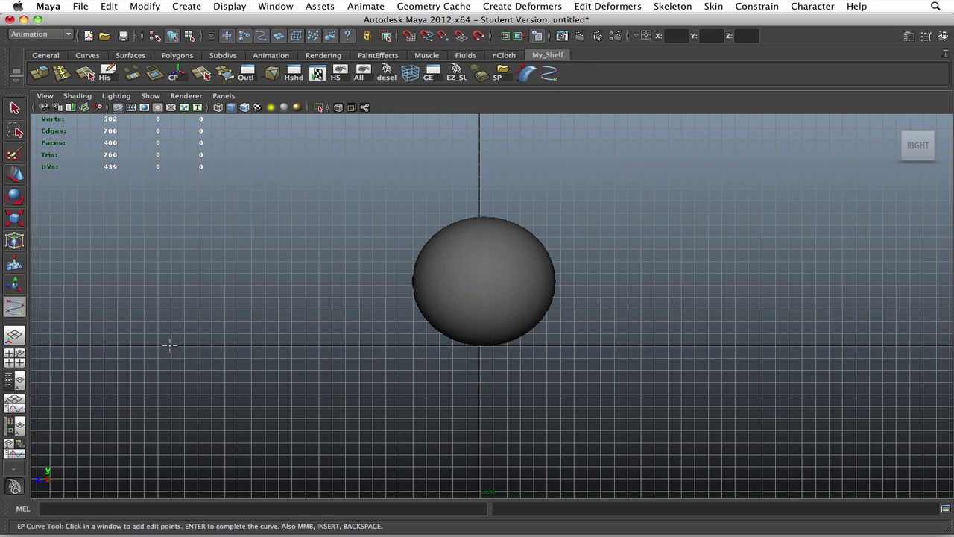
{"action": "left_click", "coordinate": [170, 345]}
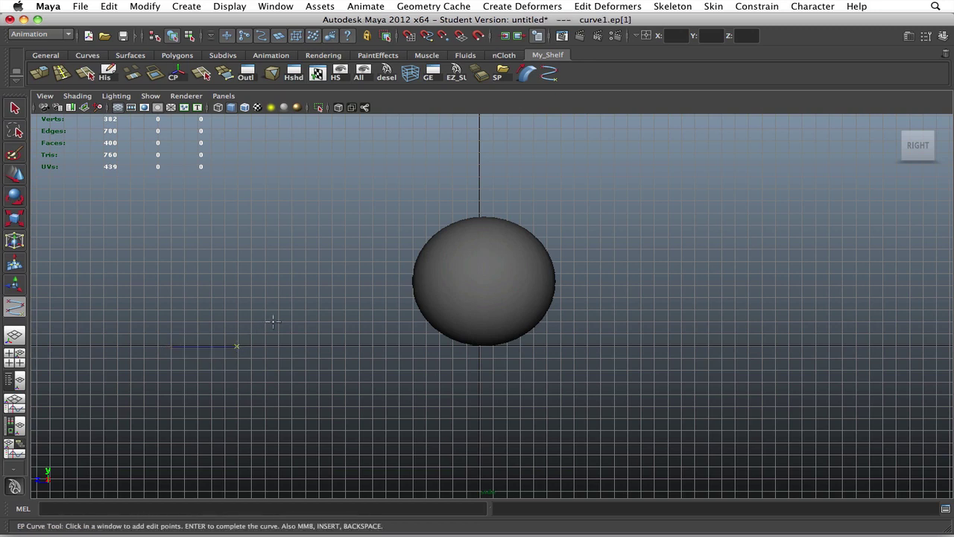
{"action": "key", "text": "z"}
{"action": "left_click", "coordinate": [231, 341]}
{"action": "left_click", "coordinate": [367, 282]}
- In the top view, continue the curve with edit points that loop once around the outside of the sphere
{"action": "key", "text": "space"}
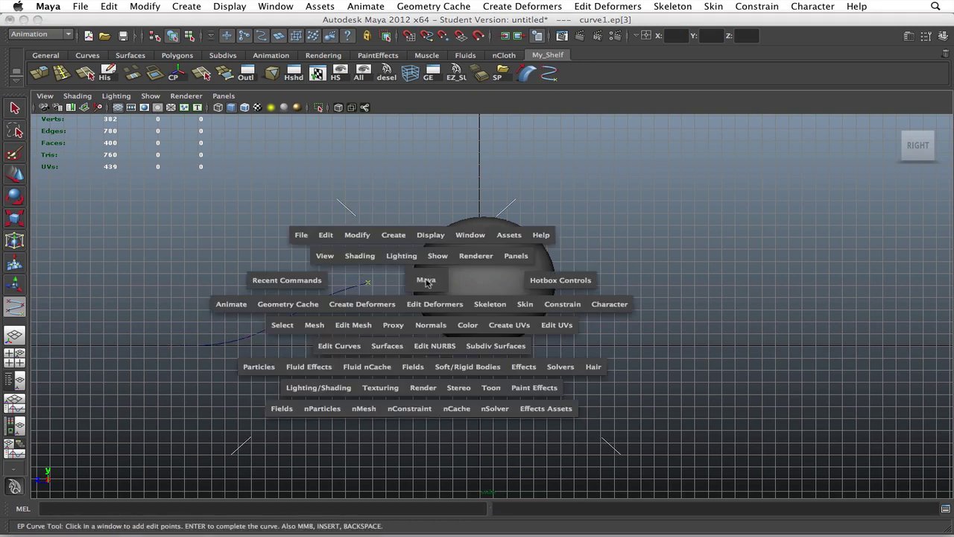
{"action": "left_click_drag", "start_coordinate": [423, 279], "coordinate": [376, 282]}
{"action": "scroll", "coordinate": [521, 333], "scroll_direction": "down", "scroll_amount": 3}
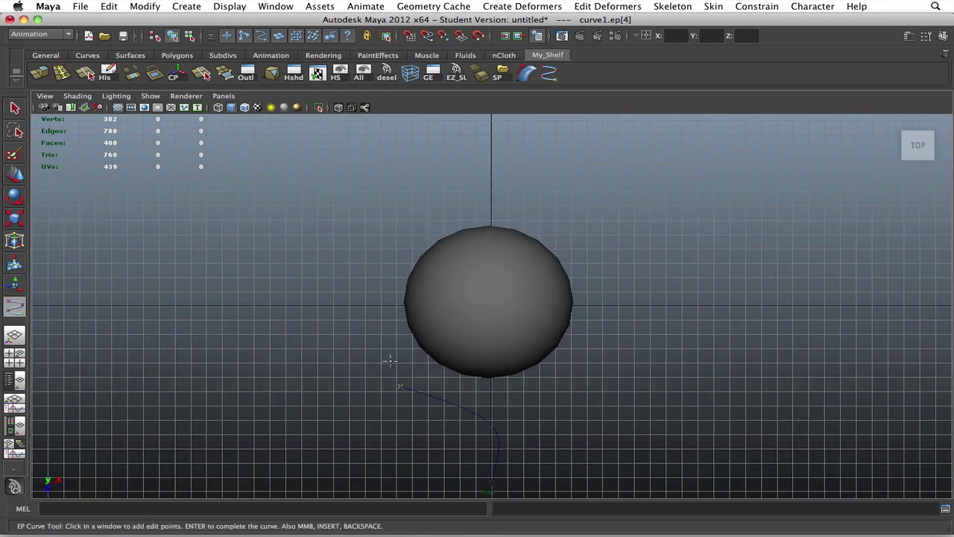
{"action": "left_click", "coordinate": [373, 317]}
{"action": "left_click", "coordinate": [388, 240]}
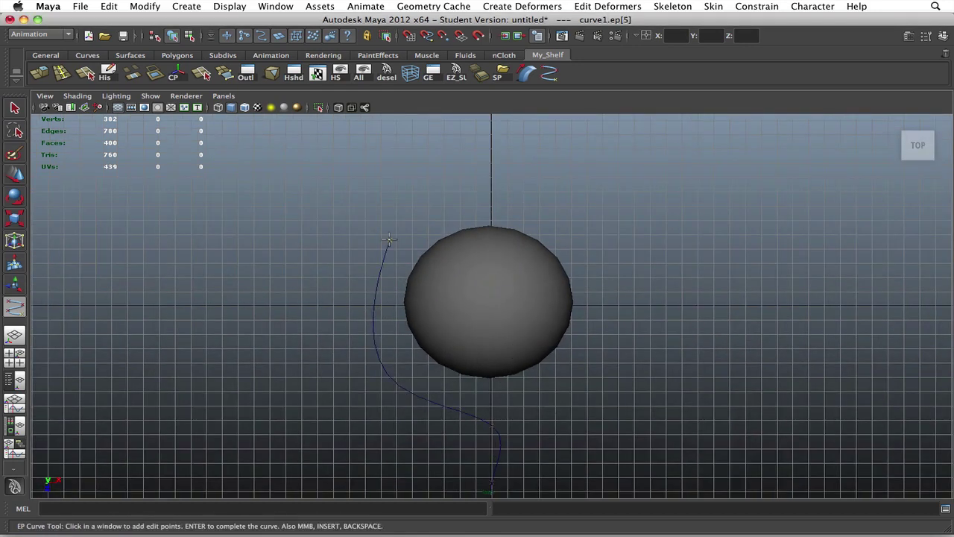
{"action": "left_click", "coordinate": [487, 210]}
{"action": "left_click", "coordinate": [547, 219]}
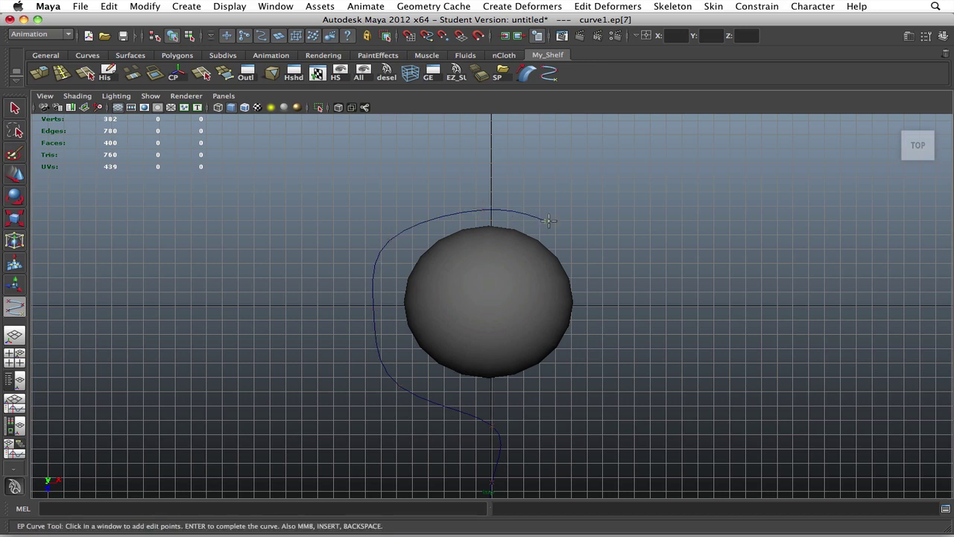
{"action": "left_click", "coordinate": [612, 299]}
{"action": "left_click", "coordinate": [586, 373]}
{"action": "left_click", "coordinate": [513, 396]}
{"action": "left_click", "coordinate": [459, 390]}
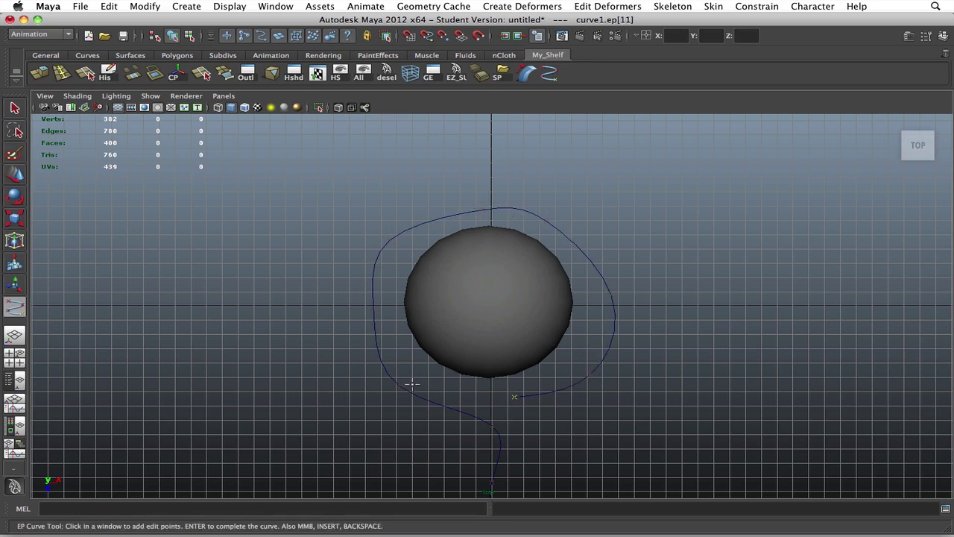
- Add edit points for a second, tighter loop around the sphere inside the first one
{"action": "left_click", "coordinate": [412, 379]}
{"action": "left_click", "coordinate": [398, 260]}
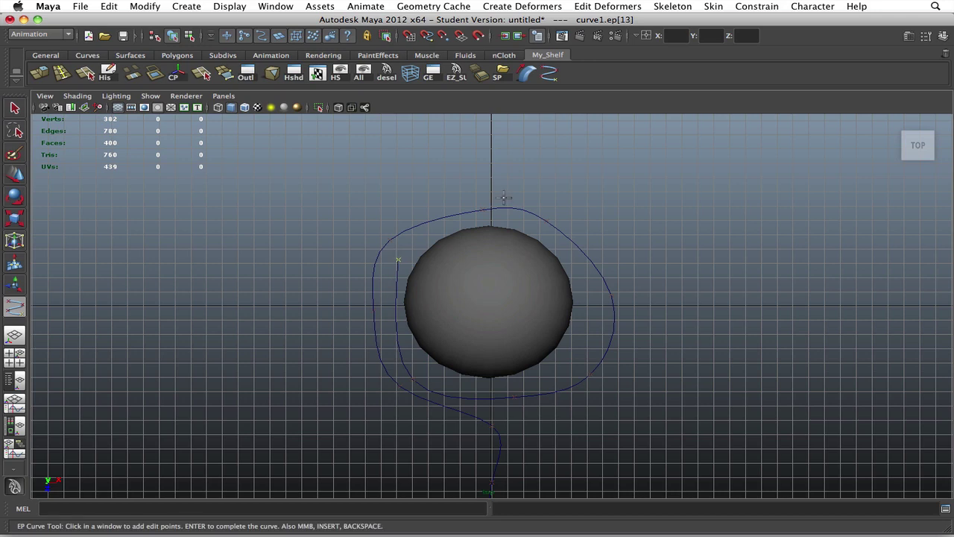
{"action": "left_click", "coordinate": [494, 216]}
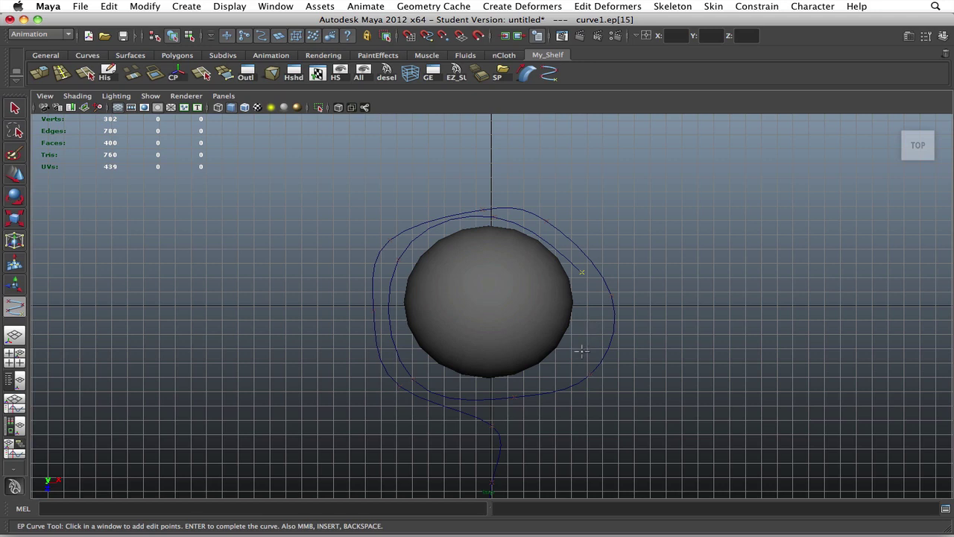
{"action": "left_click", "coordinate": [577, 355]}
{"action": "left_click", "coordinate": [535, 381]}
- In the side view, place a last edit point lower down in front of the sphere and complete the curve
{"action": "key", "text": "space"}
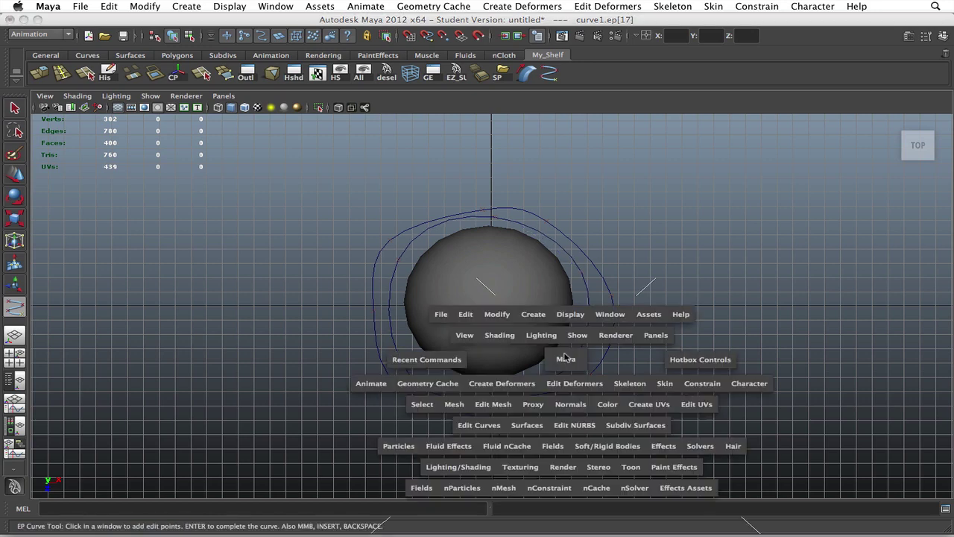
{"action": "left_click_drag", "start_coordinate": [560, 355], "coordinate": [593, 354]}
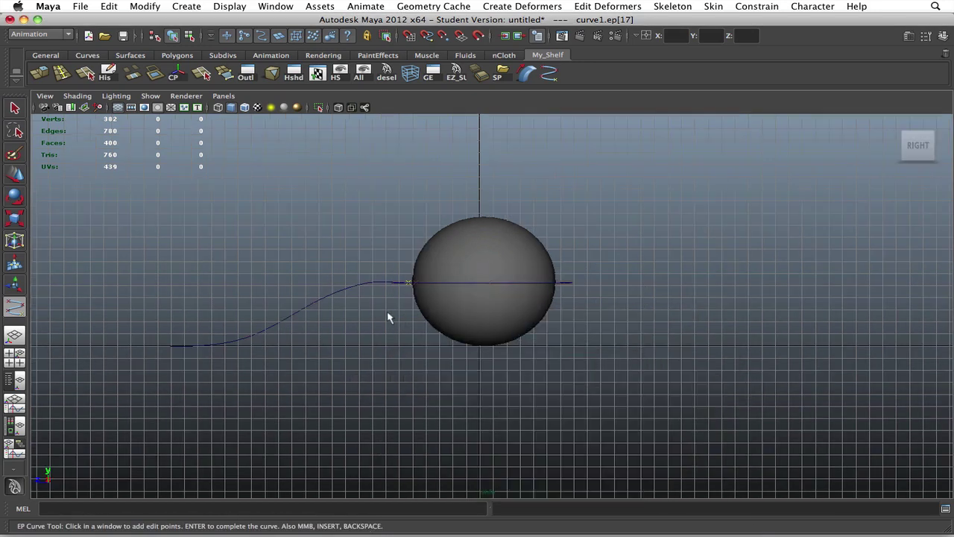
{"action": "middle_click", "coordinate": [354, 317]}
{"action": "key", "text": "Return"}
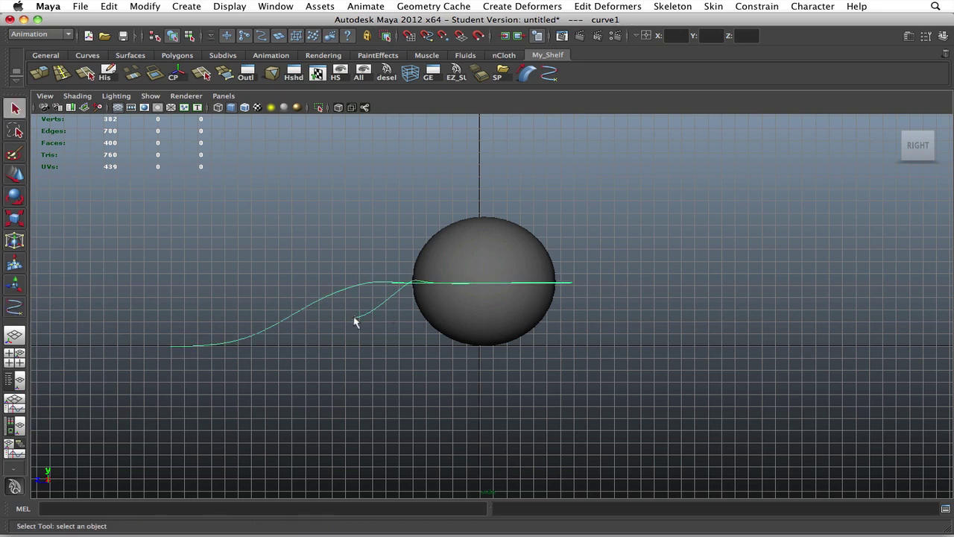
- In the perspective view, move the sphere and curve together along Z until the curve's long end starts at the grid's edge
{"action": "key", "text": "space"}
{"action": "left_click_drag", "start_coordinate": [474, 280], "coordinate": [481, 256]}
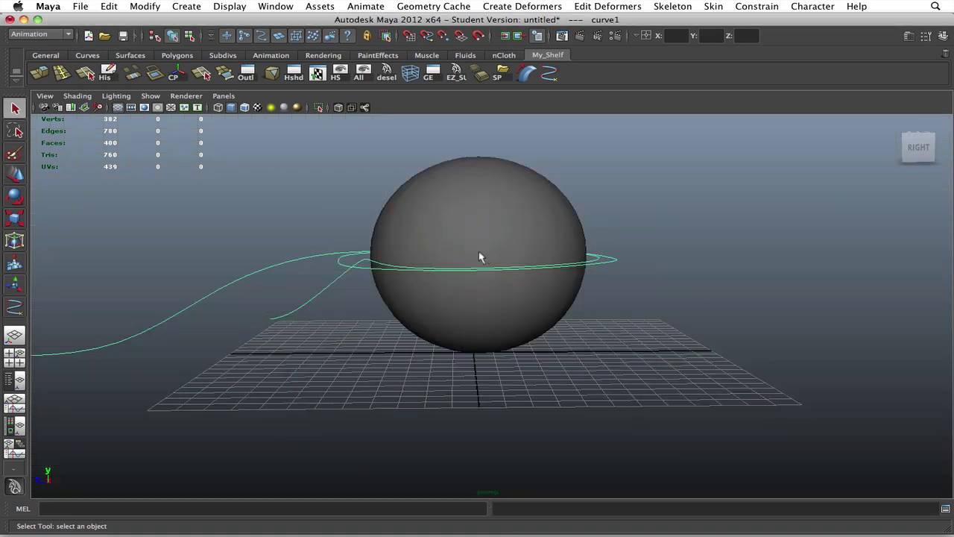
{"action": "right_click_drag", "start_coordinate": [481, 255], "coordinate": [459, 260], "text": "alt"}
{"action": "left_click_drag", "start_coordinate": [458, 260], "coordinate": [564, 273], "text": "alt"}
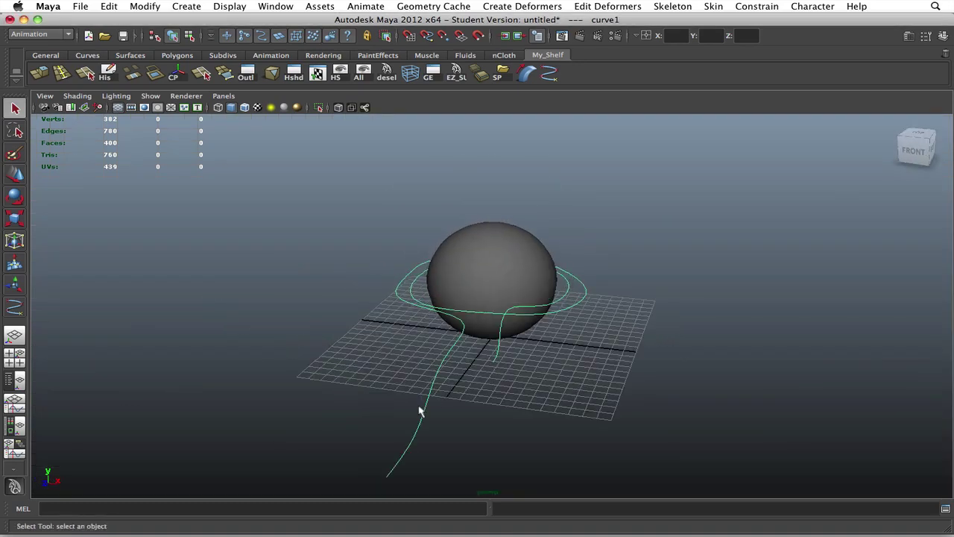
{"action": "left_click_drag", "start_coordinate": [472, 340], "coordinate": [487, 347], "text": "alt"}
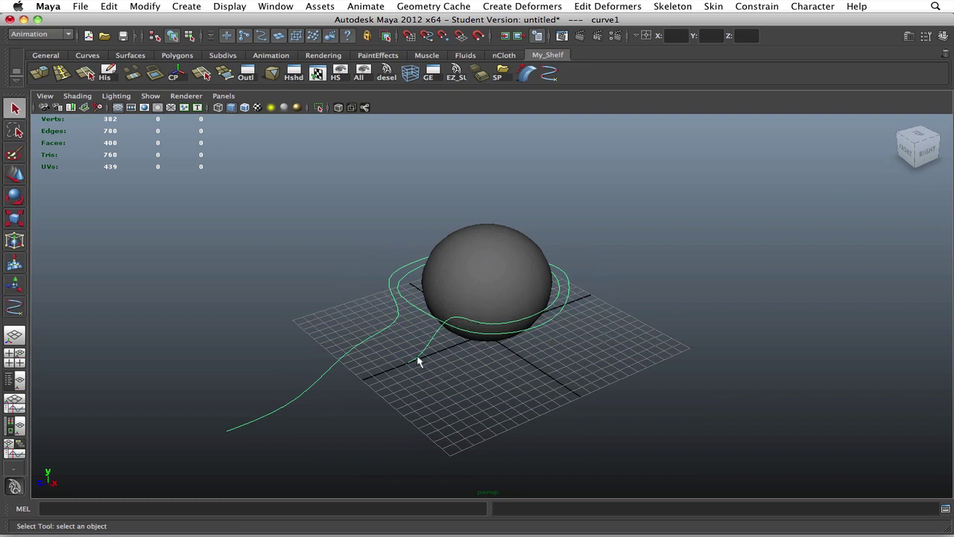
{"action": "left_click_drag", "start_coordinate": [454, 337], "coordinate": [410, 350], "text": "alt"}
{"action": "left_click", "coordinate": [469, 298]}
{"action": "left_click_drag", "start_coordinate": [470, 298], "coordinate": [540, 297], "text": "alt"}
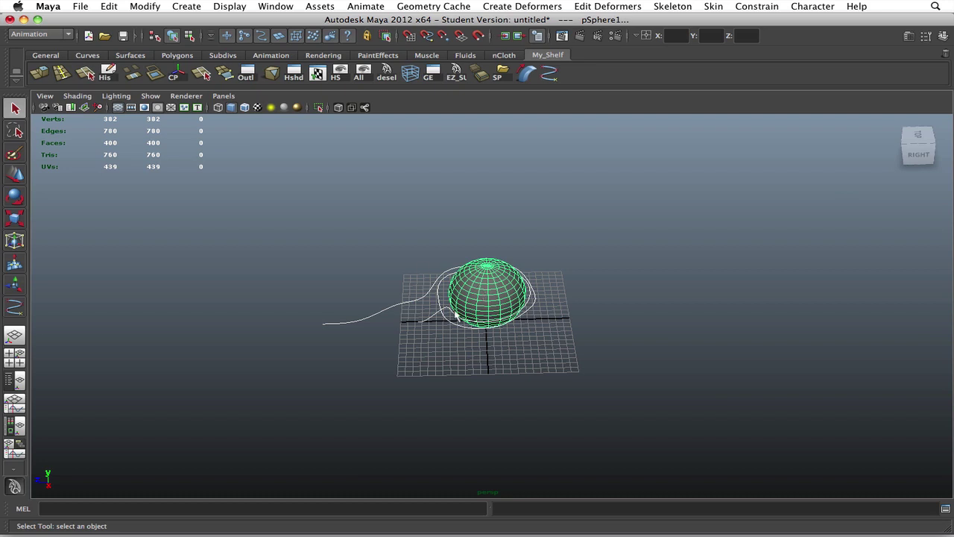
{"action": "key", "text": "w"}
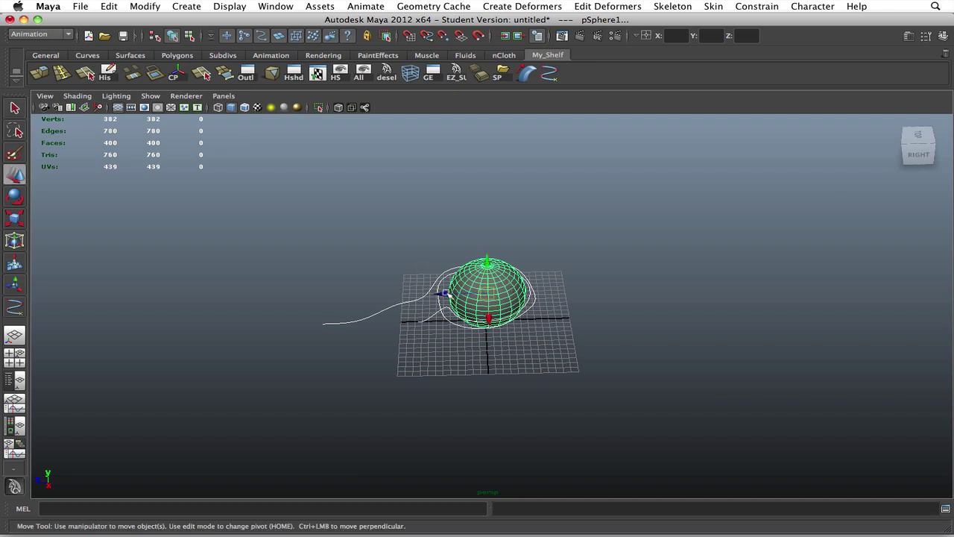
{"action": "left_click_drag", "start_coordinate": [457, 294], "coordinate": [401, 322]}
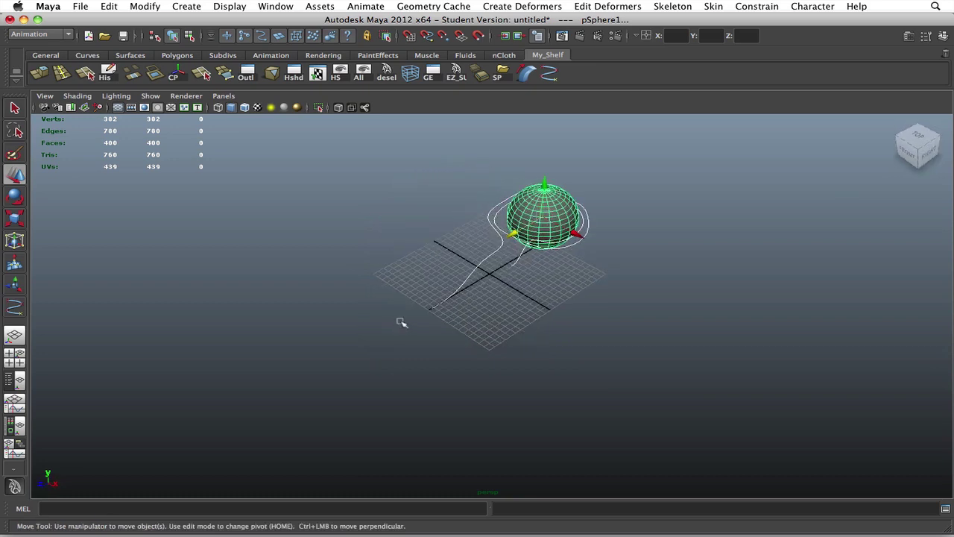
- In the top view, create a polygon cylinder about 1.18 in radius and 1.67 high near the curve's long end
{"action": "left_click", "coordinate": [451, 233]}
{"action": "left_click_drag", "start_coordinate": [451, 234], "coordinate": [520, 243], "text": "alt"}
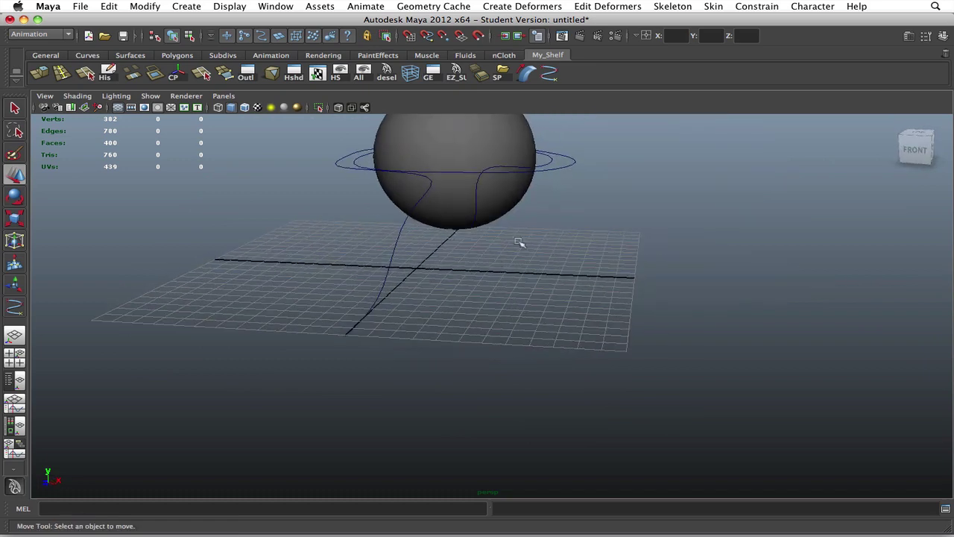
{"action": "key", "text": "space"}
{"action": "left_click_drag", "start_coordinate": [421, 280], "coordinate": [360, 279]}
{"action": "middle_click_drag", "start_coordinate": [491, 389], "coordinate": [462, 330], "text": "alt"}
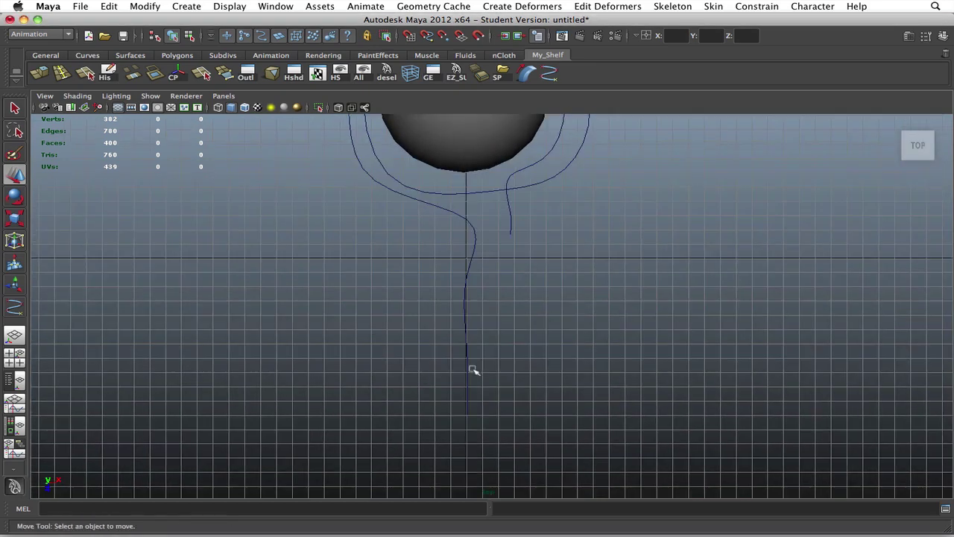
{"action": "right_click_drag", "start_coordinate": [473, 368], "coordinate": [450, 368], "text": "shift"}
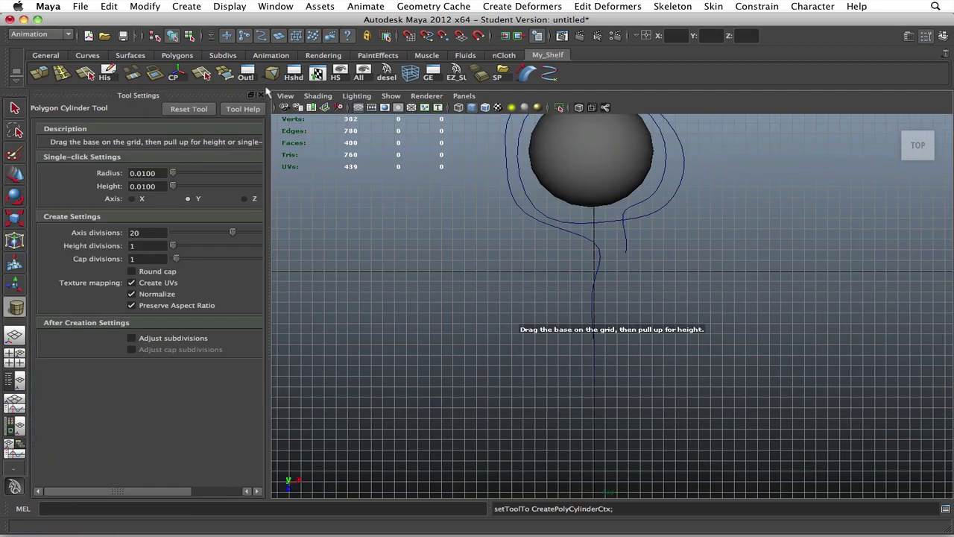
{"action": "left_click", "coordinate": [263, 96]}
{"action": "right_click_drag", "start_coordinate": [460, 334], "coordinate": [403, 331], "text": "shift"}
{"action": "mouse_move", "coordinate": [469, 361]}
{"action": "left_mouse_down"}
{"action": "mouse_move", "coordinate": [501, 388]}
{"action": "mouse_move", "coordinate": [477, 346]}
{"action": "left_mouse_up"}
{"action": "key", "text": "space"}
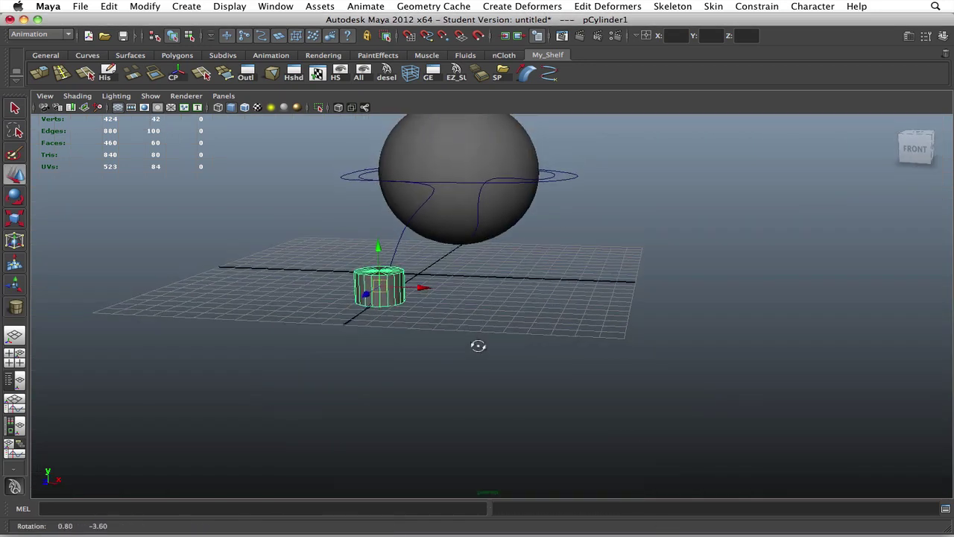
- Delete the cylinder's top and side faces to leave only the bottom cap disc, and centre the disc's pivot
{"action": "middle_click_drag", "start_coordinate": [477, 345], "coordinate": [491, 389], "text": "alt"}
{"action": "left_click_drag", "start_coordinate": [480, 389], "coordinate": [500, 383], "text": "alt"}
{"action": "middle_click_drag", "start_coordinate": [478, 380], "coordinate": [505, 381], "text": "alt"}
{"action": "scroll", "coordinate": [506, 381], "scroll_direction": "up", "scroll_amount": 2}
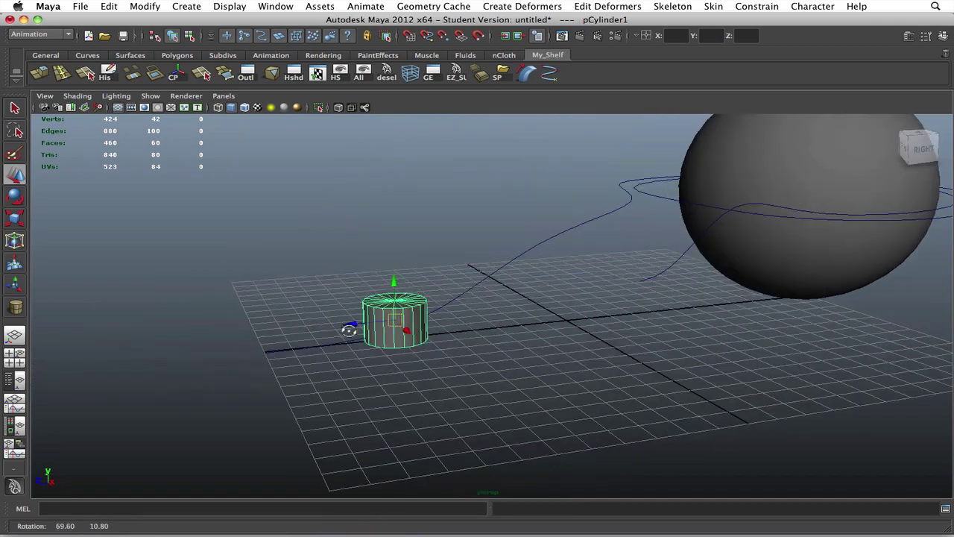
{"action": "left_click_drag", "start_coordinate": [348, 330], "coordinate": [441, 307], "text": "alt"}
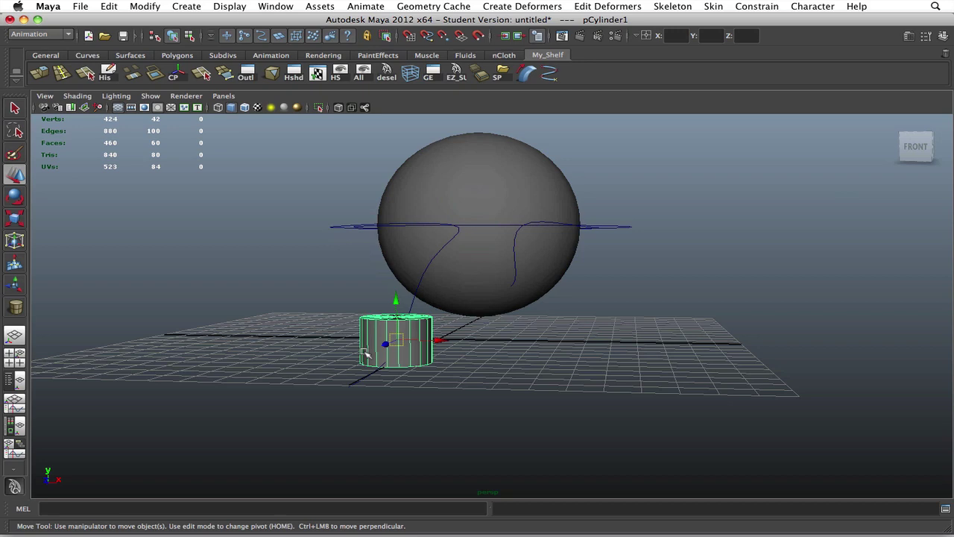
{"action": "scroll", "coordinate": [364, 352], "scroll_direction": "up", "scroll_amount": 3}
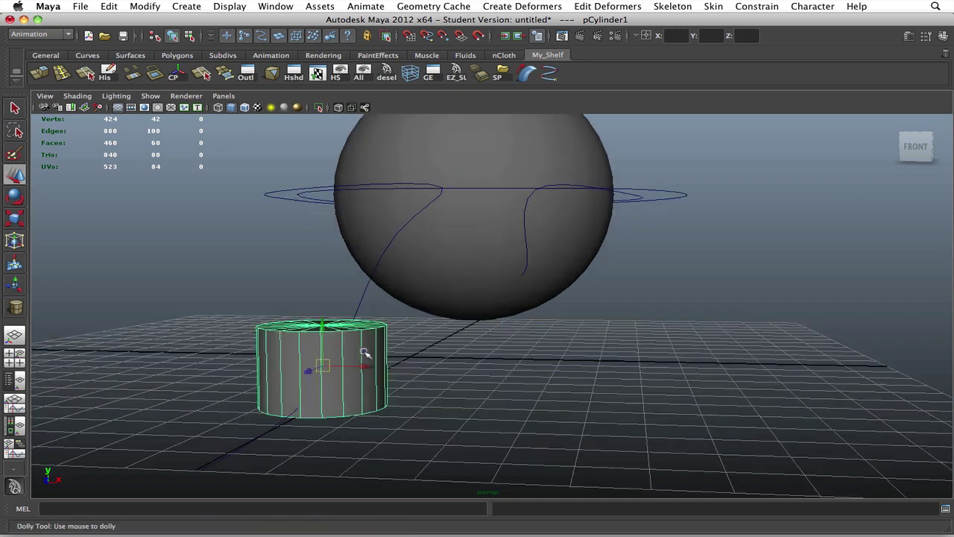
{"action": "left_click_drag", "start_coordinate": [365, 352], "coordinate": [449, 346], "text": "alt"}
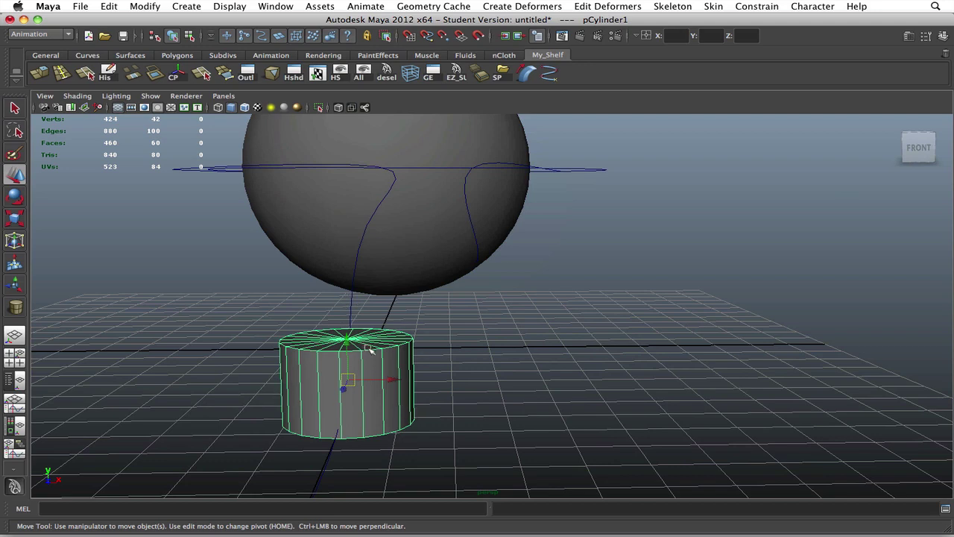
{"action": "middle_click_drag", "start_coordinate": [366, 347], "coordinate": [436, 352], "text": "alt"}
{"action": "scroll", "coordinate": [438, 353], "scroll_direction": "down", "scroll_amount": 3}
{"action": "right_click_drag", "start_coordinate": [405, 321], "coordinate": [405, 330]}
{"action": "left_click_drag", "start_coordinate": [405, 328], "coordinate": [405, 322], "text": "alt"}
{"action": "left_click_drag", "start_coordinate": [347, 292], "coordinate": [473, 364]}
{"action": "key", "text": "Delete"}
{"action": "right_click_drag", "start_coordinate": [417, 321], "coordinate": [477, 305]}
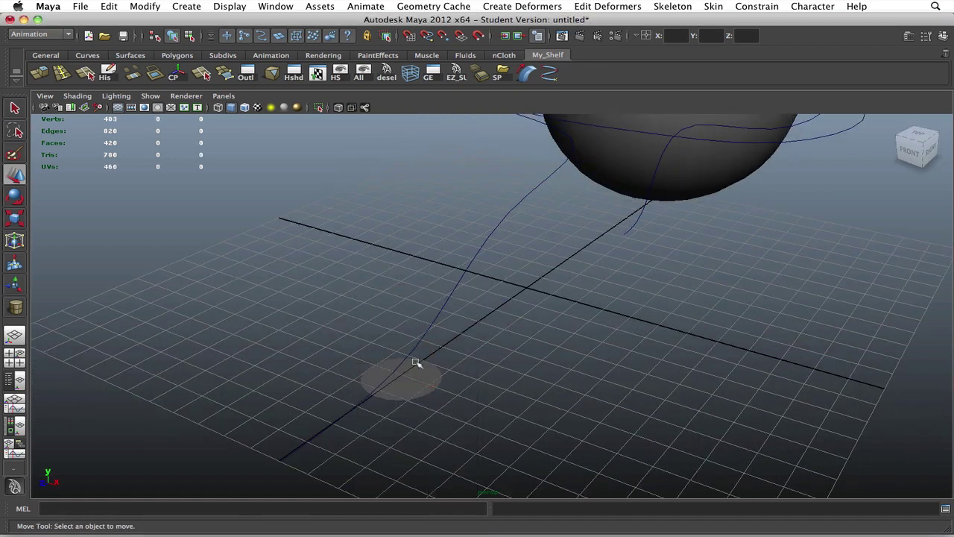
{"action": "left_click", "coordinate": [418, 365]}
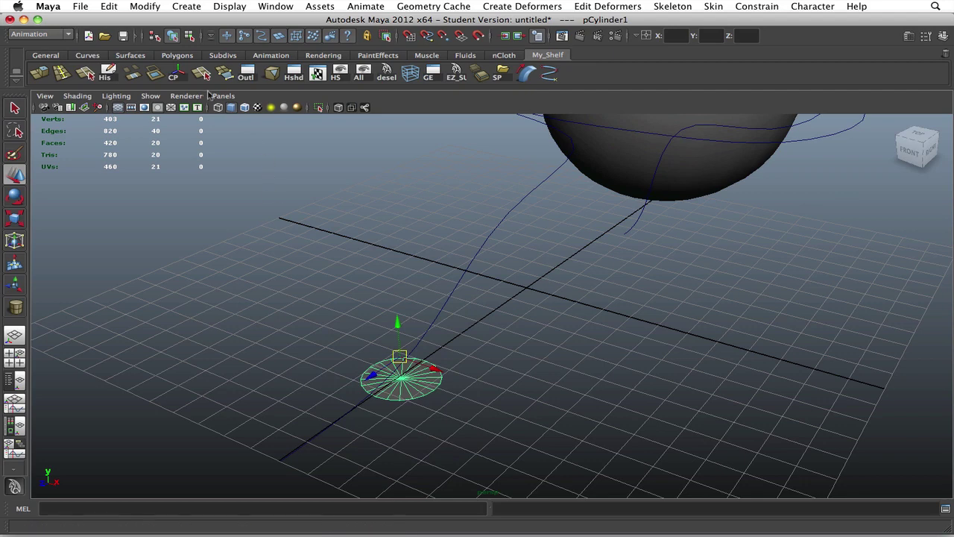
{"action": "left_click", "coordinate": [173, 72]}
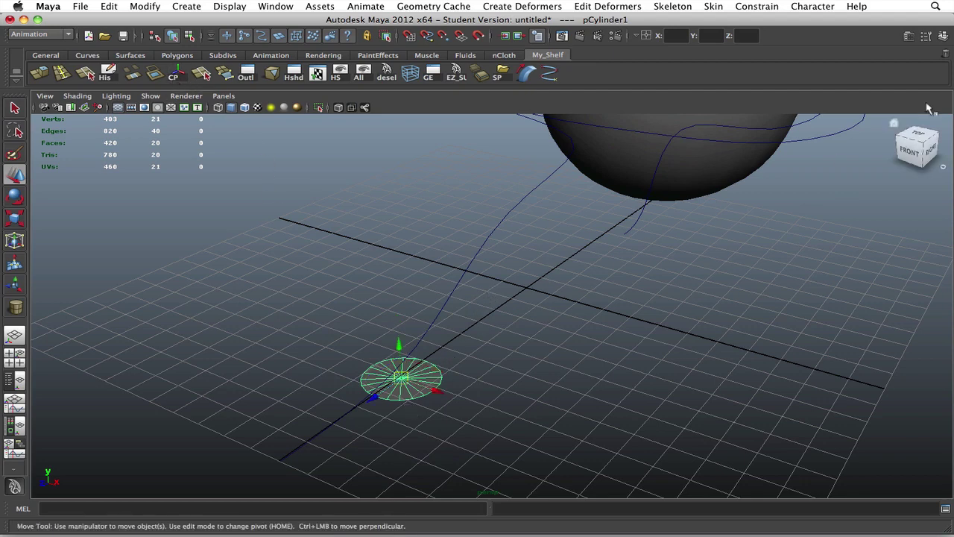
- Try to set the disc's axis subdivisions to 12 in its cylinder construction history
{"action": "left_click", "coordinate": [908, 38]}
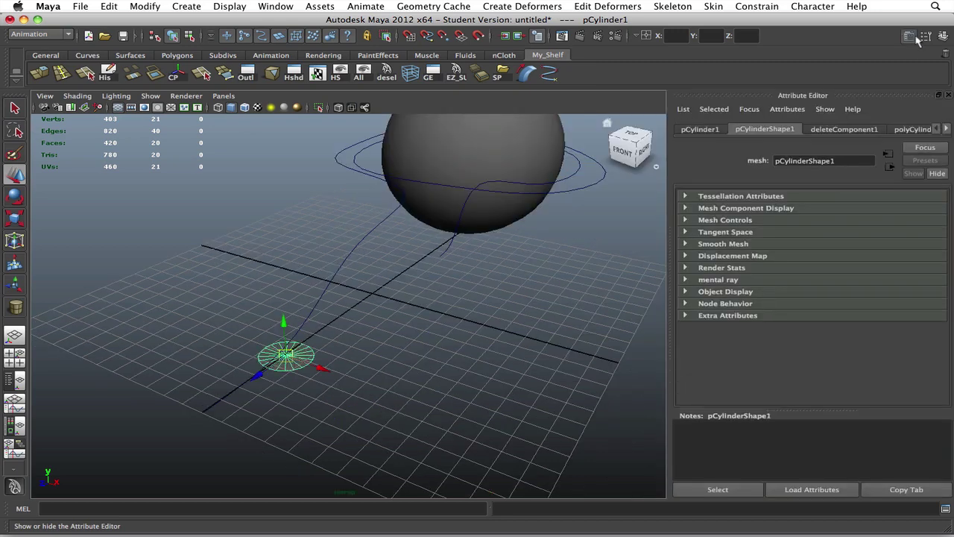
{"action": "left_click", "coordinate": [908, 37]}
{"action": "left_click", "coordinate": [944, 37]}
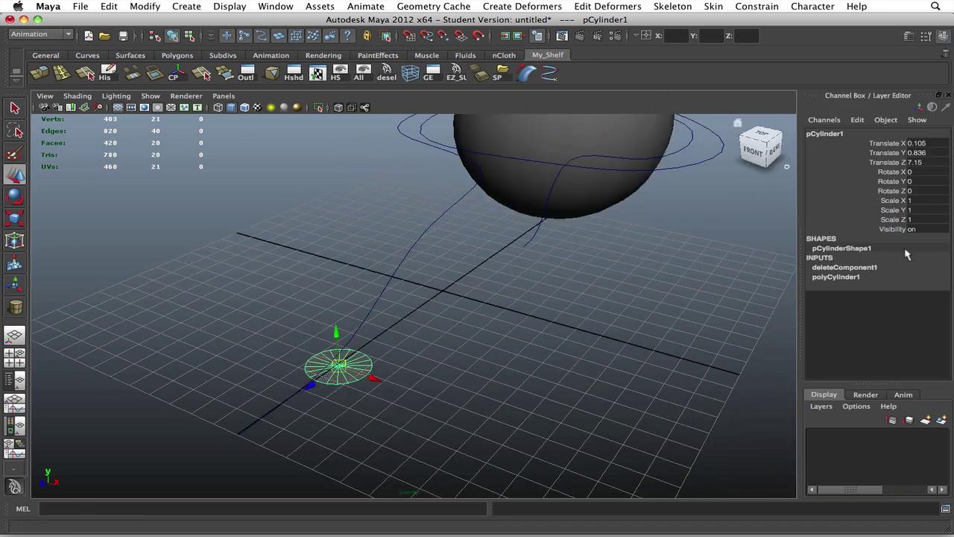
{"action": "left_click", "coordinate": [843, 277]}
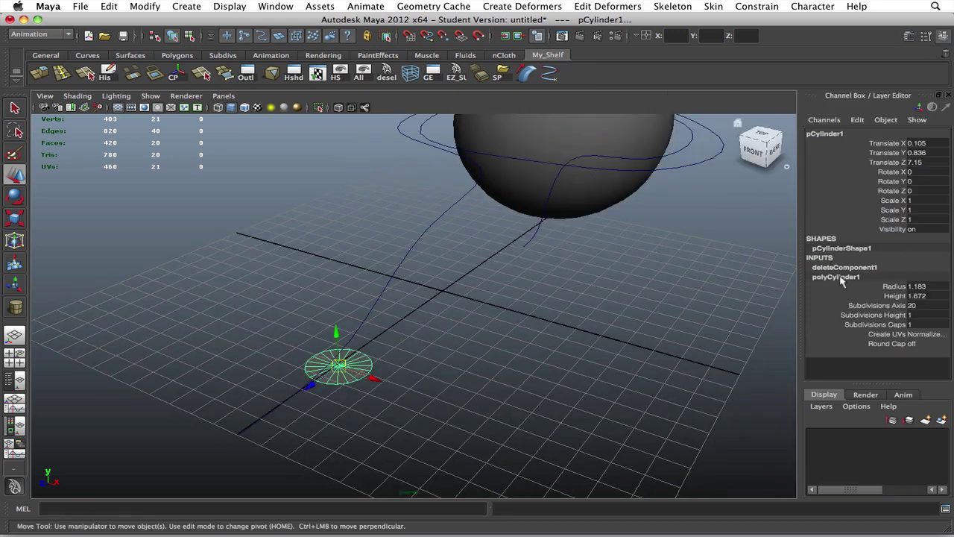
{"action": "left_click", "coordinate": [911, 305]}
{"action": "type", "text": "12"}
{"action": "key", "text": "Return"}
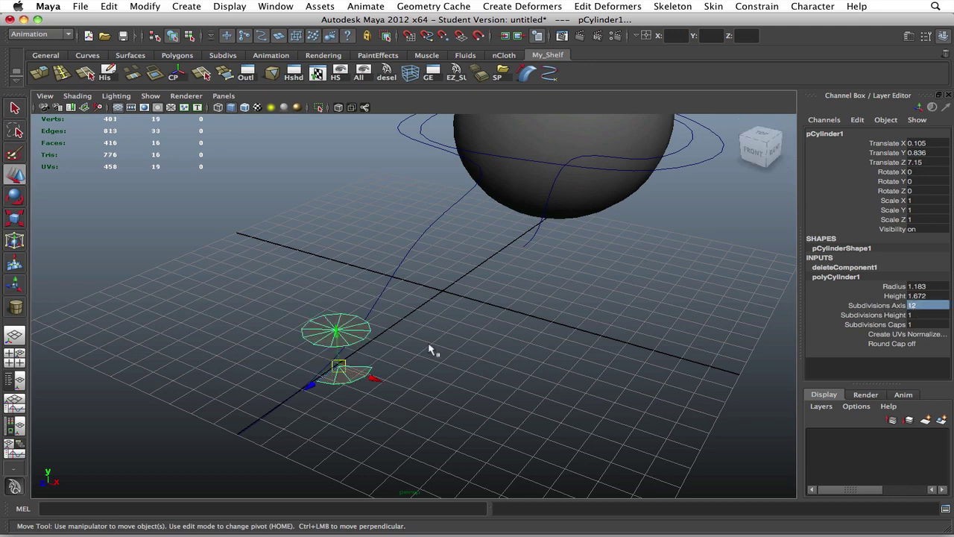
- Undo the axis subdivision change and the edits made to the cylinder just before it
{"action": "key", "text": "ctrl+z"}
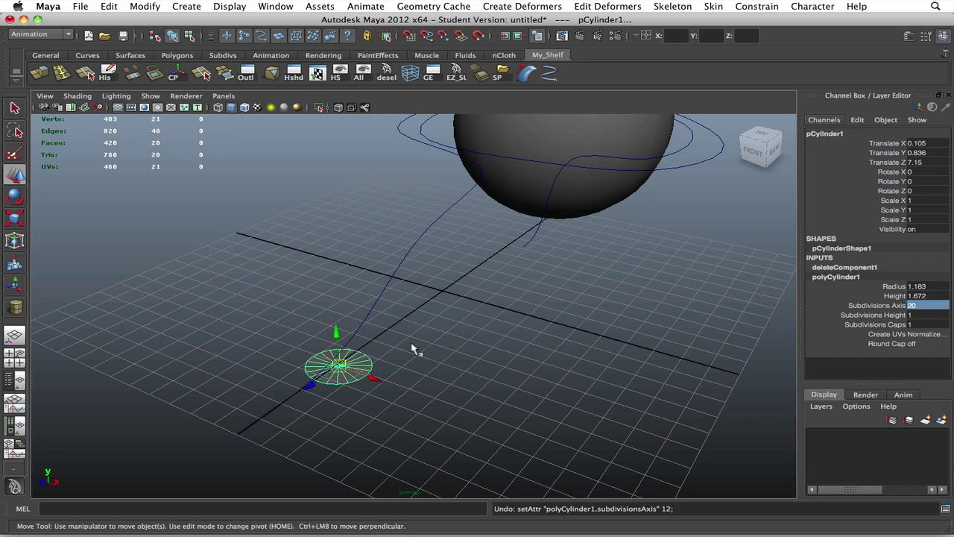
{"action": "key", "text": "ctrl+z"}
{"action": "key", "text": "ctrl+z"}
{"action": "key", "text": "ctrl+z"}
{"action": "key", "text": "ctrl+z"}
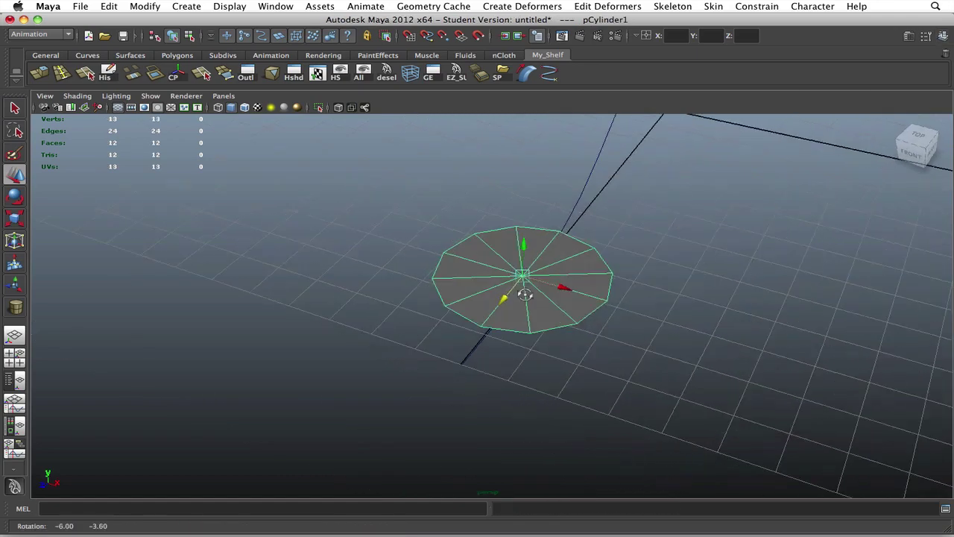
- In the top view, duplicate the 12-sided disc and move the copy along X until the two discs touch
{"action": "left_click_drag", "start_coordinate": [524, 294], "coordinate": [485, 270], "text": "alt"}
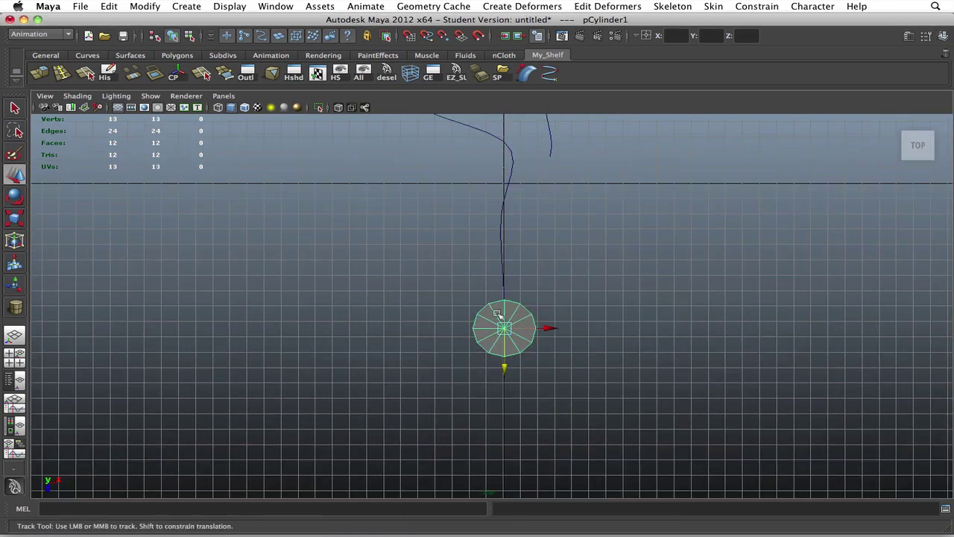
{"action": "key", "text": "w"}
{"action": "key", "text": "ctrl+d"}
{"action": "left_click_drag", "start_coordinate": [509, 323], "coordinate": [573, 331]}
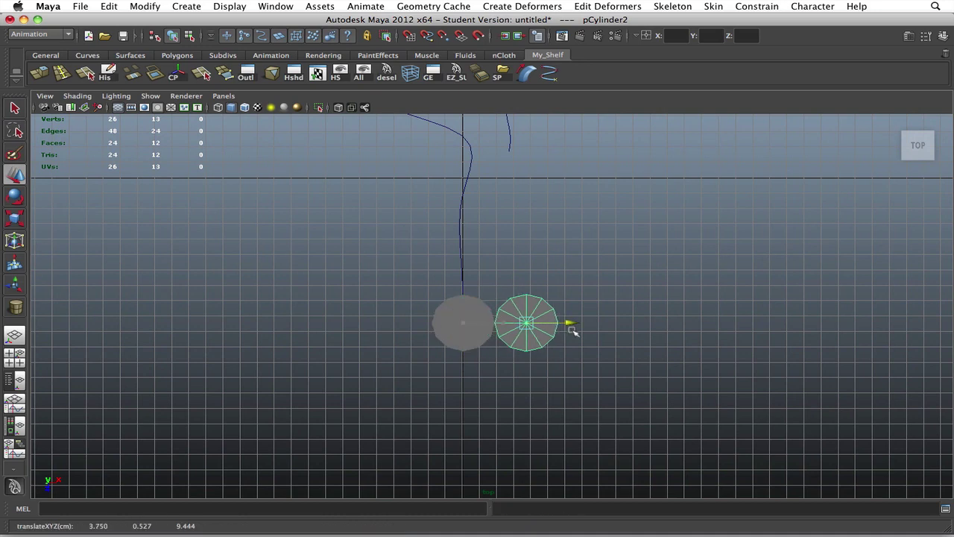
- Duplicate the pair of discs and move the copies along Z to form a two-by-two arrangement of touching discs
{"action": "left_click", "coordinate": [479, 323], "text": "shift"}
{"action": "key", "text": "ctrl+d"}
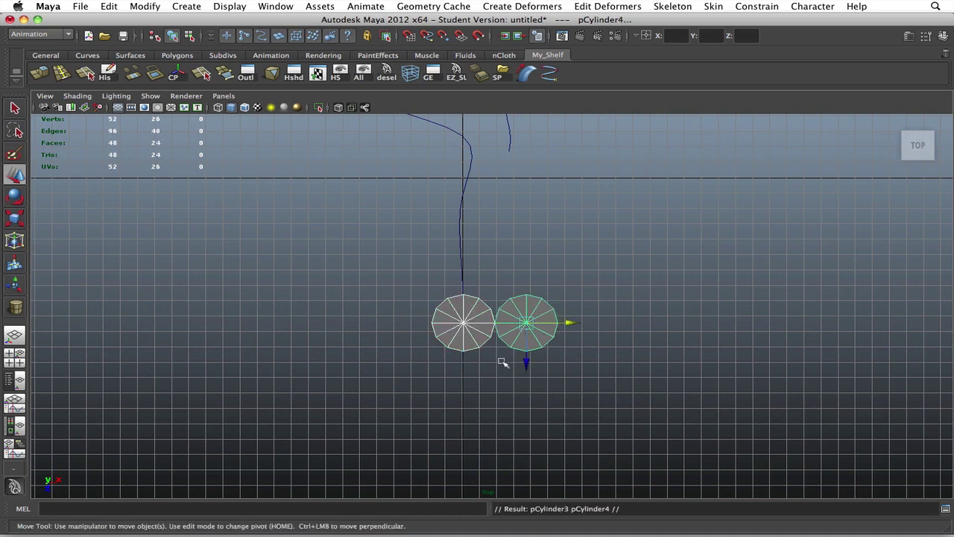
{"action": "left_click_drag", "start_coordinate": [525, 363], "coordinate": [542, 422]}
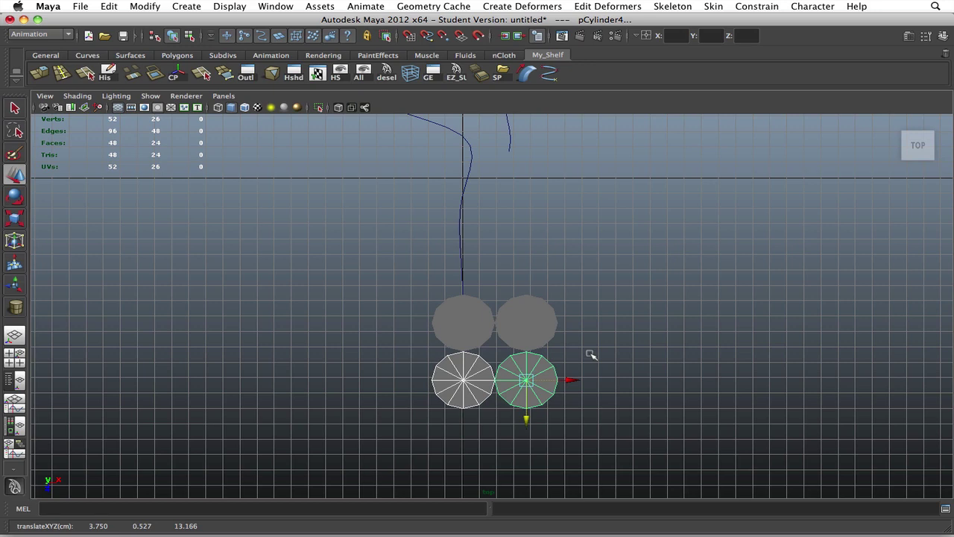
- Nudge the two duplicated discs farther from the curve very slightly along X
{"action": "scroll", "coordinate": [588, 341], "scroll_direction": "up", "scroll_amount": 4}
{"action": "middle_click_drag", "start_coordinate": [623, 339], "coordinate": [593, 294], "text": "alt"}
{"action": "left_click", "coordinate": [602, 292]}
{"action": "left_click", "coordinate": [440, 262]}
{"action": "left_click", "coordinate": [522, 274], "text": "shift"}
{"action": "left_click", "coordinate": [537, 369], "text": "shift"}
{"action": "left_click", "coordinate": [439, 372], "text": "shift"}
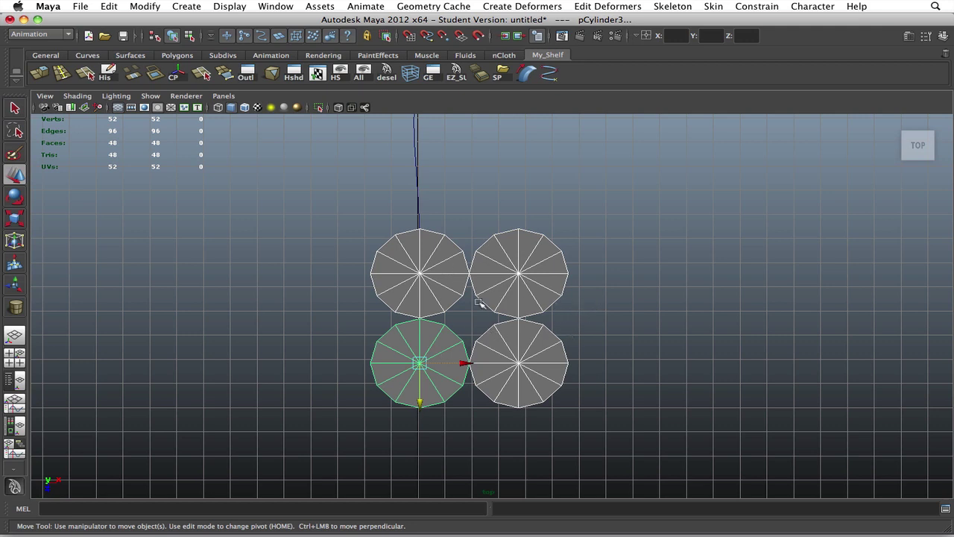
{"action": "left_click", "coordinate": [530, 370]}
{"action": "left_click", "coordinate": [444, 361], "text": "shift"}
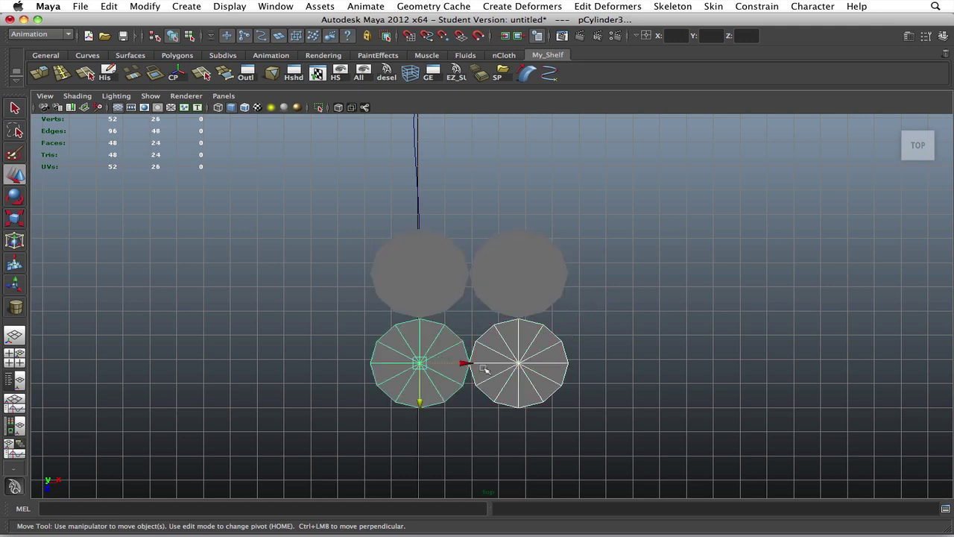
{"action": "left_click_drag", "start_coordinate": [466, 366], "coordinate": [468, 366]}
- Select all four discs and combine them into one mesh
{"action": "left_click", "coordinate": [557, 292], "text": "shift"}
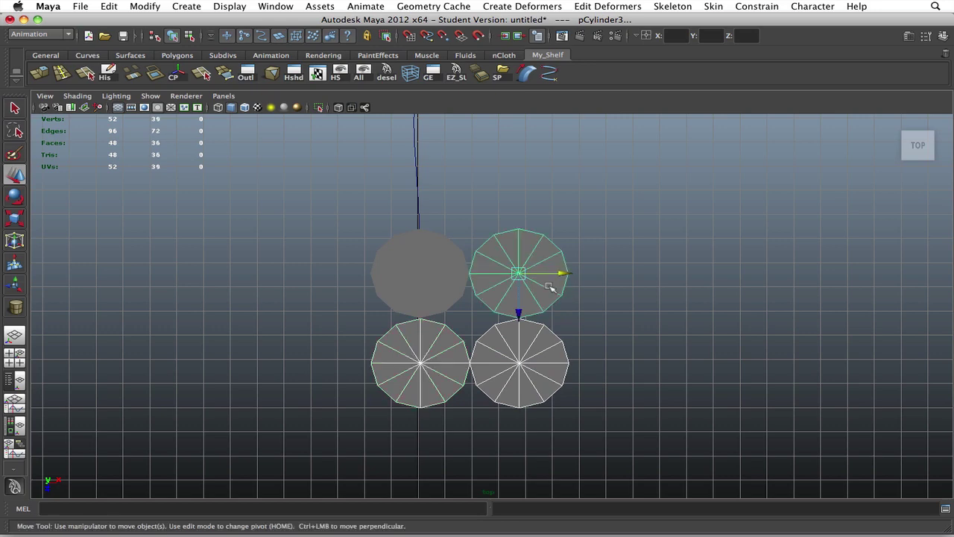
{"action": "left_click", "coordinate": [437, 275], "text": "shift"}
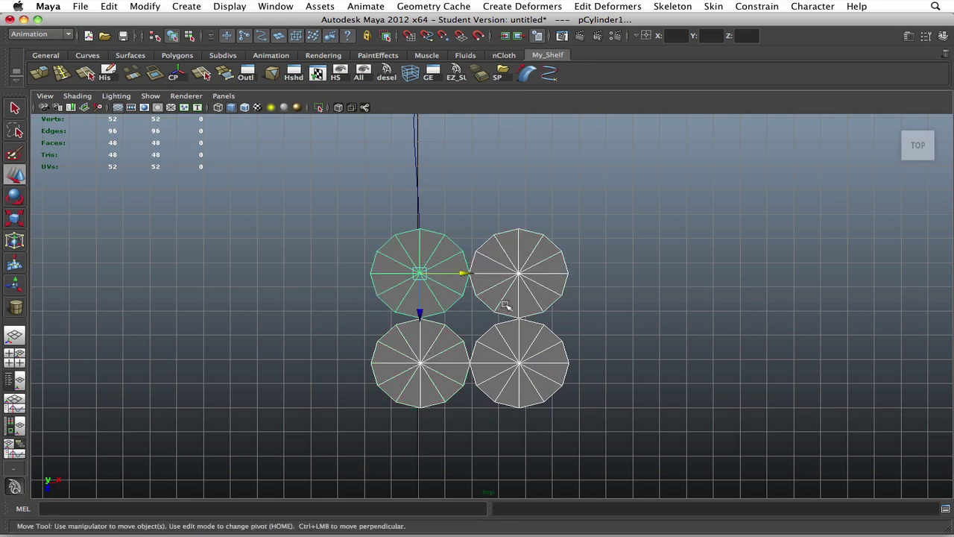
{"action": "right_click_drag", "start_coordinate": [505, 257], "coordinate": [474, 430], "text": "shift"}
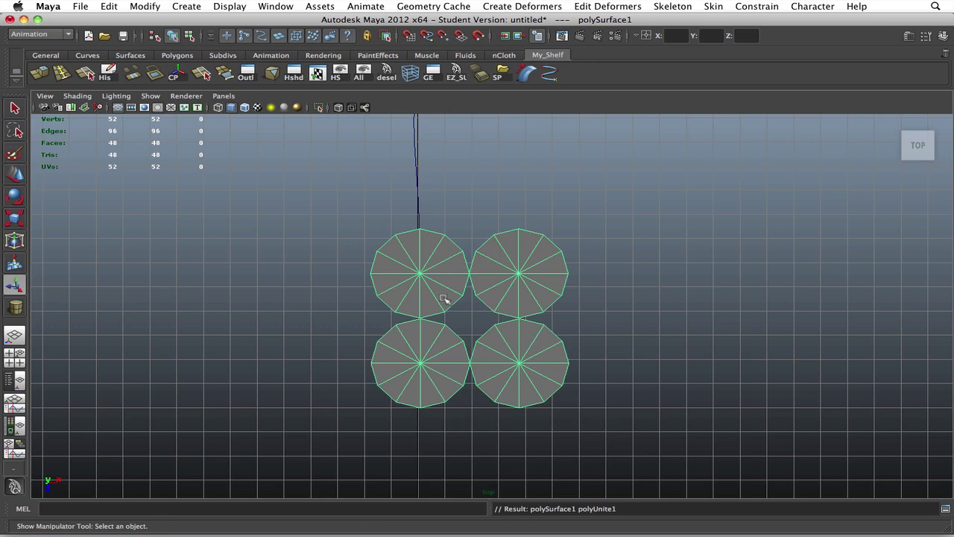
- Centre the combined mesh's pivot and move the mesh along X so its centre lines up with the curve
{"action": "left_click", "coordinate": [540, 220]}
{"action": "left_click", "coordinate": [504, 337]}
{"action": "key", "text": "w"}
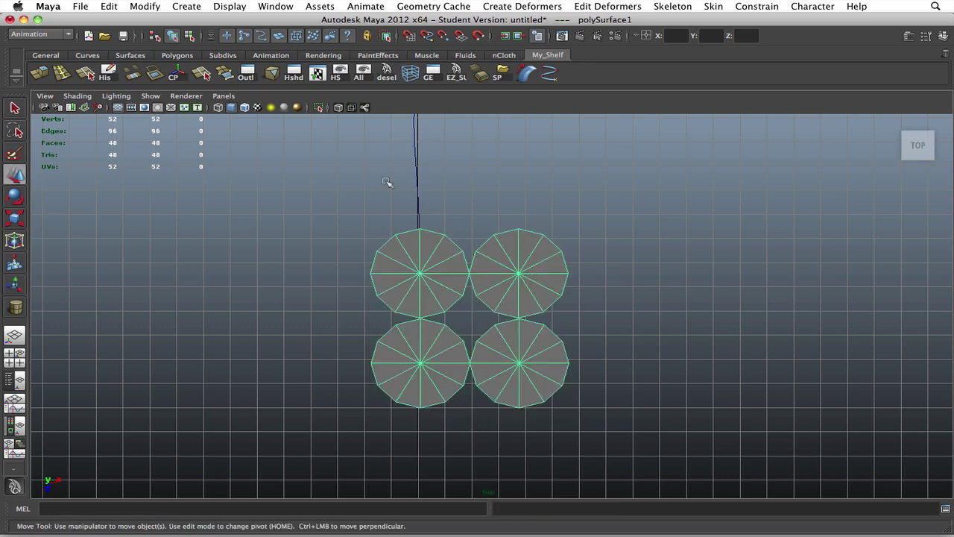
{"action": "left_click_drag", "start_coordinate": [518, 320], "coordinate": [466, 318]}
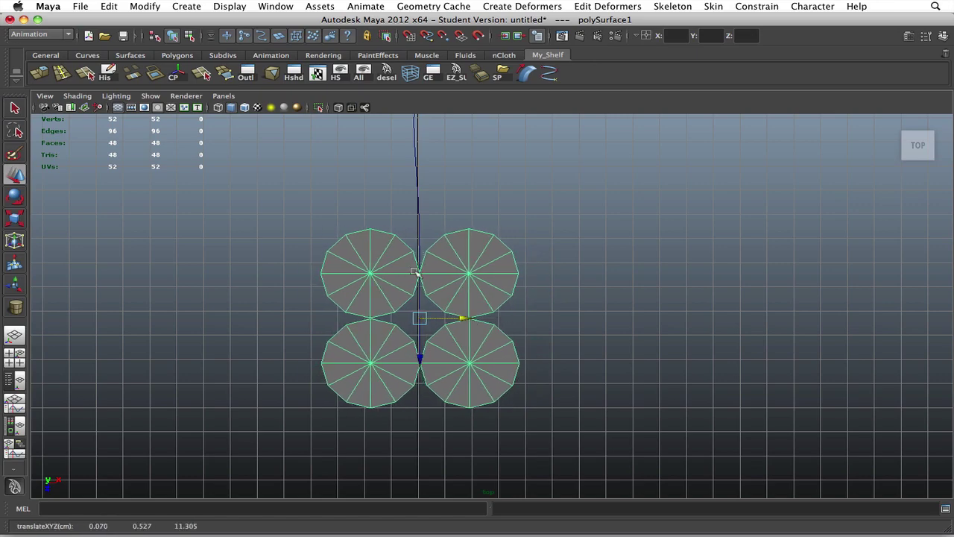
- In the perspective view, lower the combined discs along Y to about -0.473, level with the curve's start
{"action": "key", "text": "space"}
{"action": "mouse_move", "coordinate": [421, 251]}
{"action": "left_mouse_down"}
{"action": "mouse_move", "coordinate": [447, 264]}
{"action": "mouse_move", "coordinate": [407, 237]}
{"action": "left_mouse_up"}
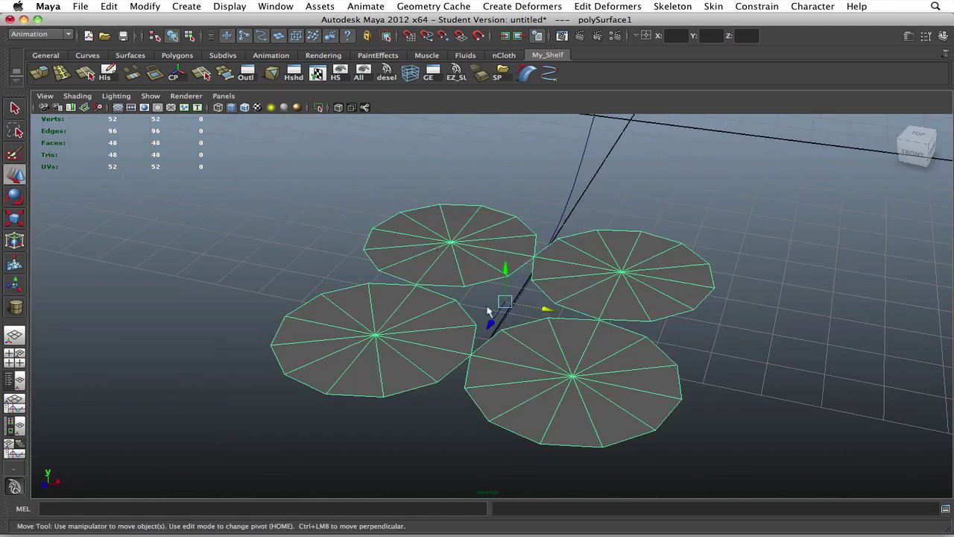
{"action": "left_click_drag", "start_coordinate": [487, 307], "coordinate": [352, 287], "text": "alt"}
{"action": "middle_click_drag", "start_coordinate": [395, 260], "coordinate": [437, 339], "text": "alt"}
{"action": "left_click_drag", "start_coordinate": [378, 244], "coordinate": [392, 259]}
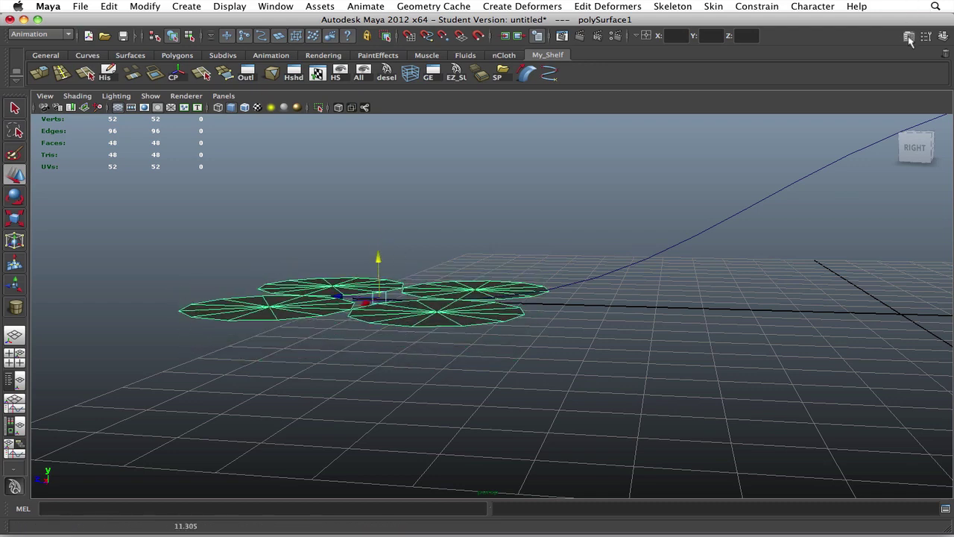
- Set the combined discs' Rotate X to -90 and shift them along Z to about -0.33
{"action": "left_click", "coordinate": [944, 35]}
{"action": "left_click", "coordinate": [921, 171]}
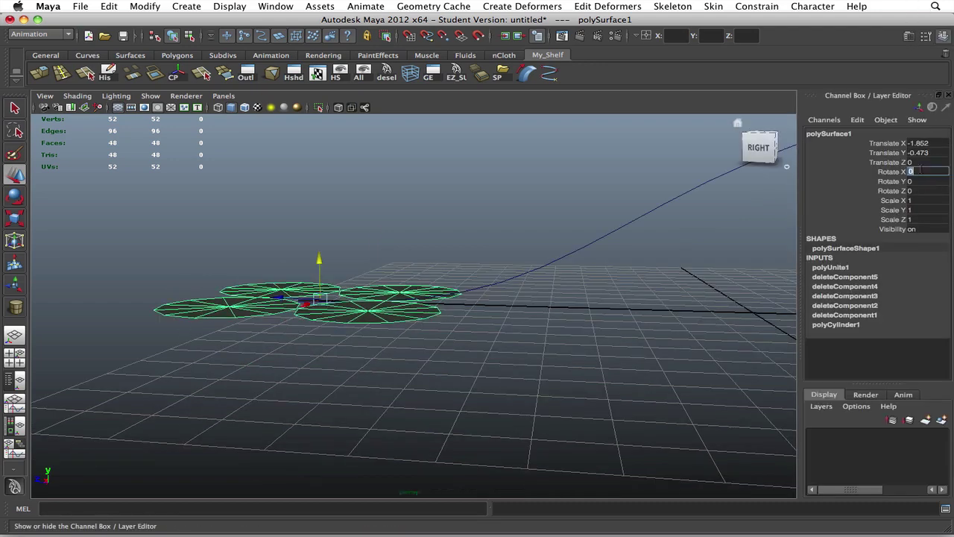
{"action": "type", "text": "-90"}
{"action": "key", "text": "Return"}
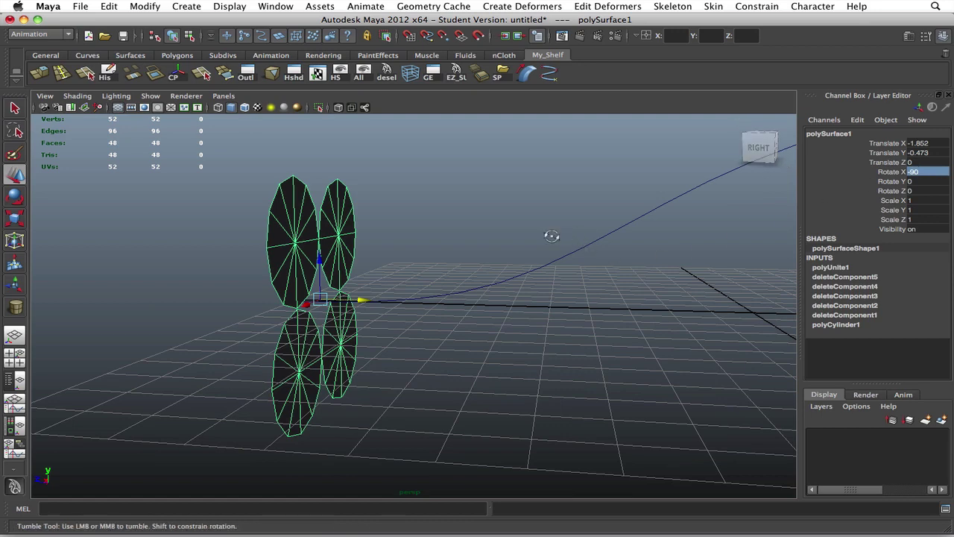
{"action": "left_click_drag", "start_coordinate": [365, 308], "coordinate": [379, 316]}
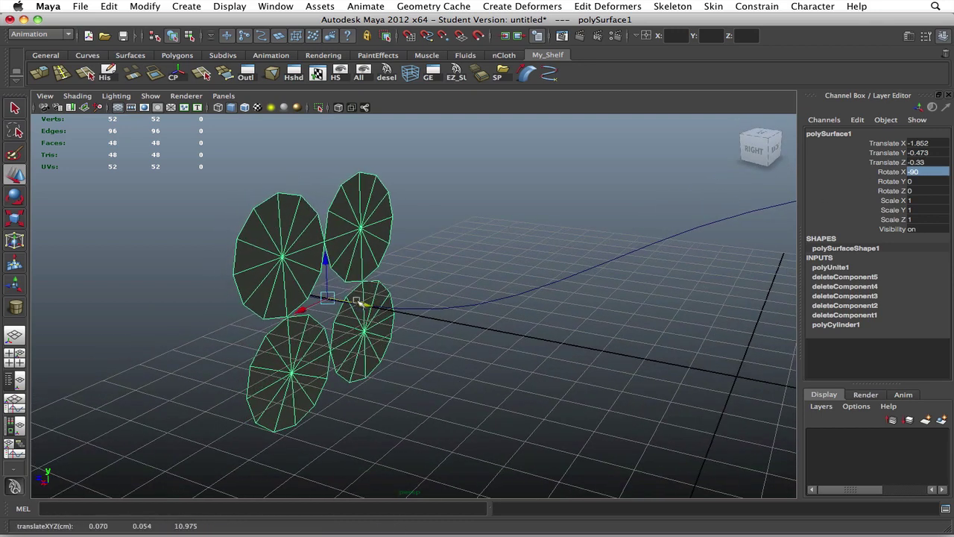
- Scale the discs uniformly to about 0.1 and move them along Z to about 0.7 at the curve's start
{"action": "key", "text": "r"}
{"action": "left_click_drag", "start_coordinate": [326, 297], "coordinate": [159, 290]}
{"action": "left_click_drag", "start_coordinate": [242, 275], "coordinate": [333, 307], "text": "alt"}
{"action": "key", "text": "w"}
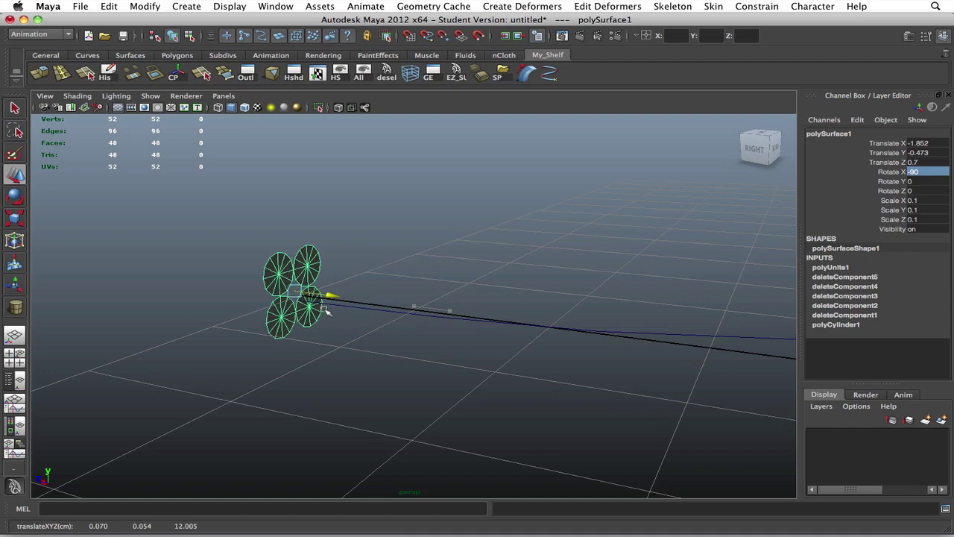
- Scale the discs down to about 0.081 and reposition them at the curve's start, at about X -1.861, Y -0.543, Z 0.665
{"action": "key", "text": "f"}
{"action": "left_click_drag", "start_coordinate": [380, 268], "coordinate": [325, 262], "text": "alt"}
{"action": "left_click_drag", "start_coordinate": [416, 271], "coordinate": [457, 328]}
{"action": "key", "text": "r"}
{"action": "key", "text": "w"}
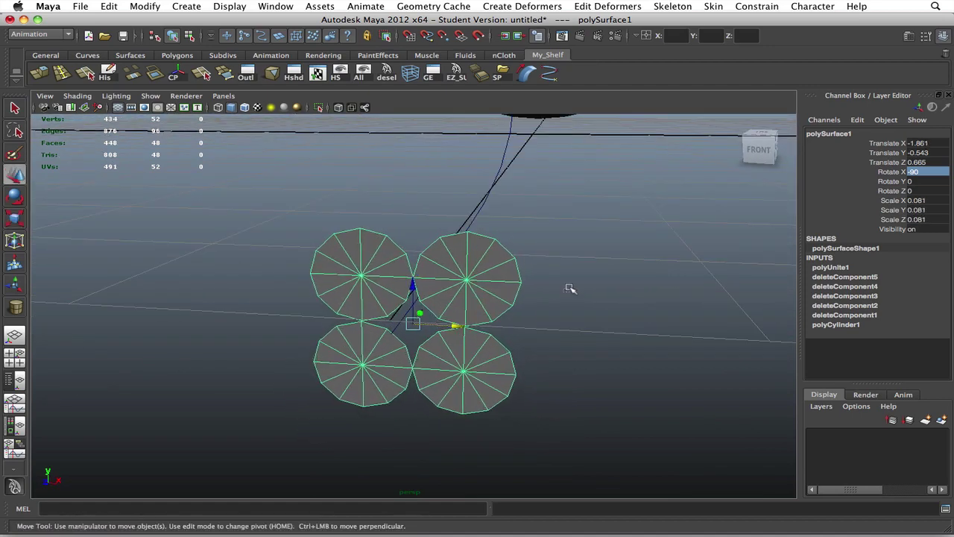
- Clear the selection and examine how the discs align with the start of the curve from the side
{"action": "left_click", "coordinate": [571, 287]}
{"action": "right_click_drag", "start_coordinate": [571, 288], "coordinate": [524, 297], "text": "alt"}
{"action": "left_click_drag", "start_coordinate": [524, 297], "coordinate": [415, 306], "text": "alt"}
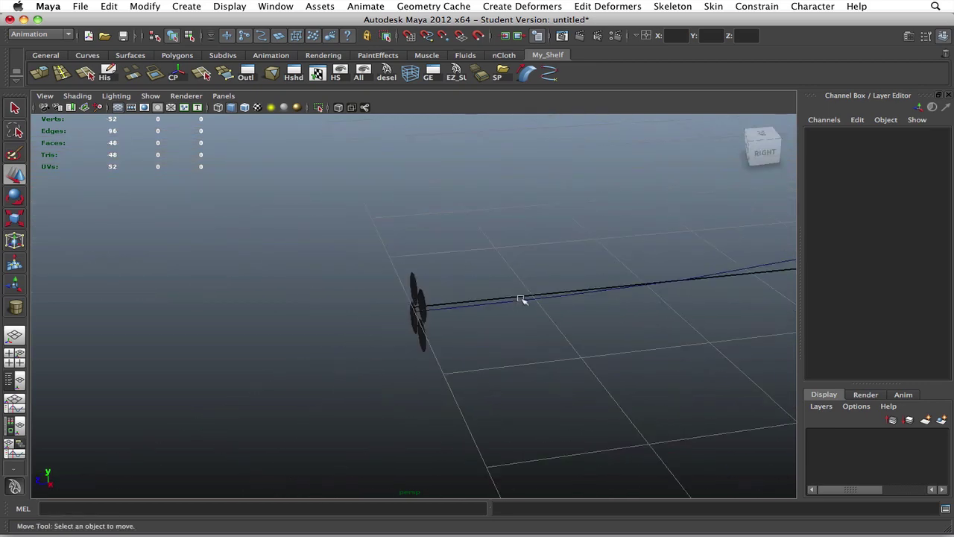
{"action": "right_click_drag", "start_coordinate": [520, 298], "coordinate": [445, 317], "text": "alt"}
{"action": "left_click_drag", "start_coordinate": [445, 318], "coordinate": [528, 294], "text": "alt"}
{"action": "right_click_drag", "start_coordinate": [529, 294], "coordinate": [484, 246], "text": "alt"}
{"action": "middle_click_drag", "start_coordinate": [485, 246], "coordinate": [398, 288], "text": "alt"}
- Select all edit points of the curve around the sphere and apply the Point On Curve deformer to them
{"action": "left_click", "coordinate": [400, 288]}
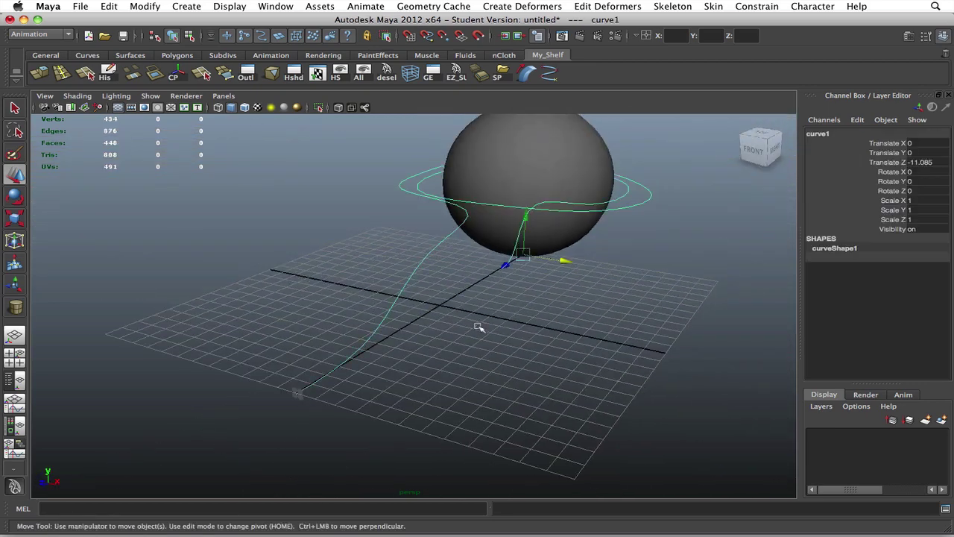
{"action": "scroll", "coordinate": [488, 327], "scroll_direction": "down", "scroll_amount": 5}
{"action": "scroll", "coordinate": [499, 326], "scroll_direction": "up", "scroll_amount": 2}
{"action": "middle_click_drag", "start_coordinate": [499, 326], "coordinate": [433, 372], "text": "alt"}
{"action": "left_click_drag", "start_coordinate": [432, 373], "coordinate": [404, 301], "text": "alt"}
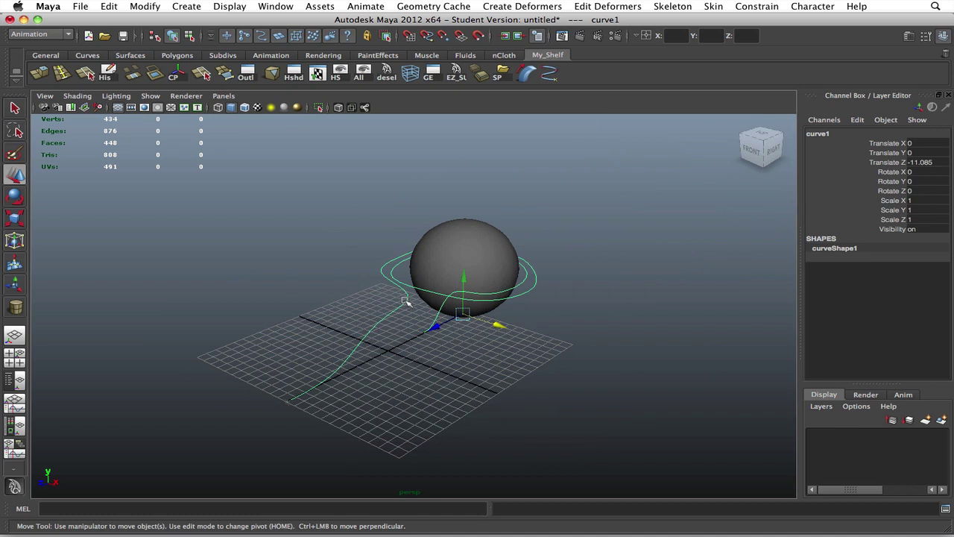
{"action": "right_click_drag", "start_coordinate": [407, 287], "coordinate": [408, 315]}
{"action": "left_click_drag", "start_coordinate": [166, 182], "coordinate": [546, 376]}
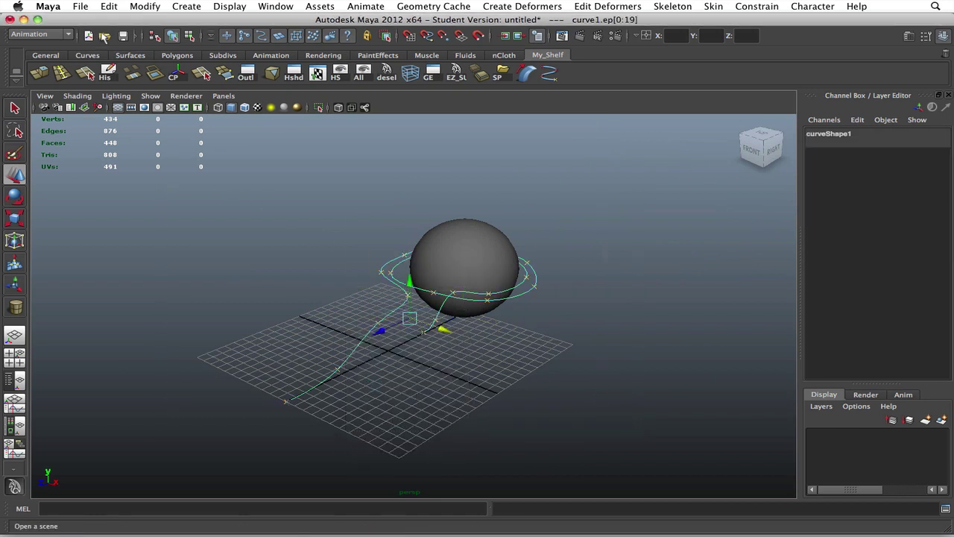
{"action": "left_click", "coordinate": [517, 6]}
{"action": "left_click", "coordinate": [536, 209]}
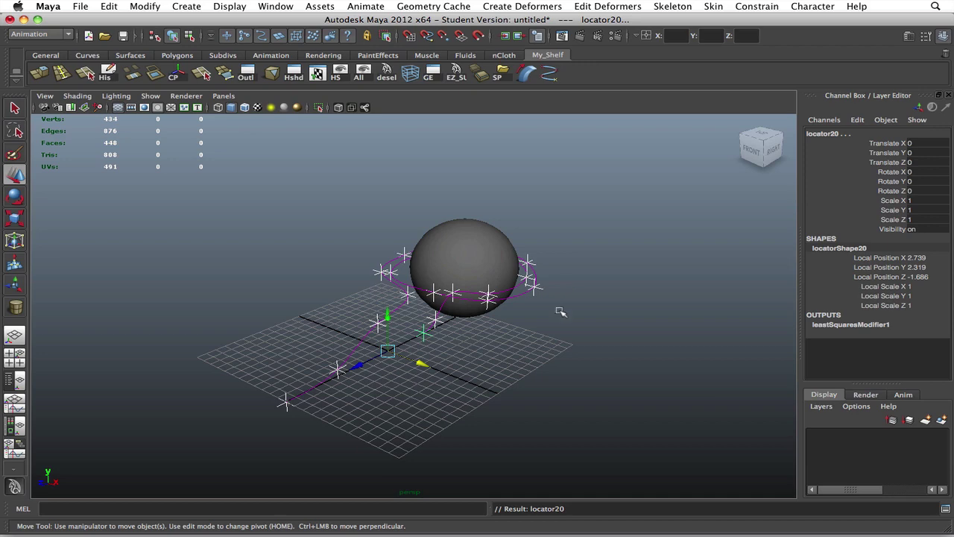
- Return to object selection mode and clear the selection of the curve's locators
{"action": "right_click_drag", "start_coordinate": [334, 324], "coordinate": [375, 304]}
{"action": "left_click", "coordinate": [340, 354]}
{"action": "middle_click_drag", "start_coordinate": [316, 383], "coordinate": [377, 341], "text": "alt"}
{"action": "right_click_drag", "start_coordinate": [376, 341], "coordinate": [428, 341], "text": "alt"}
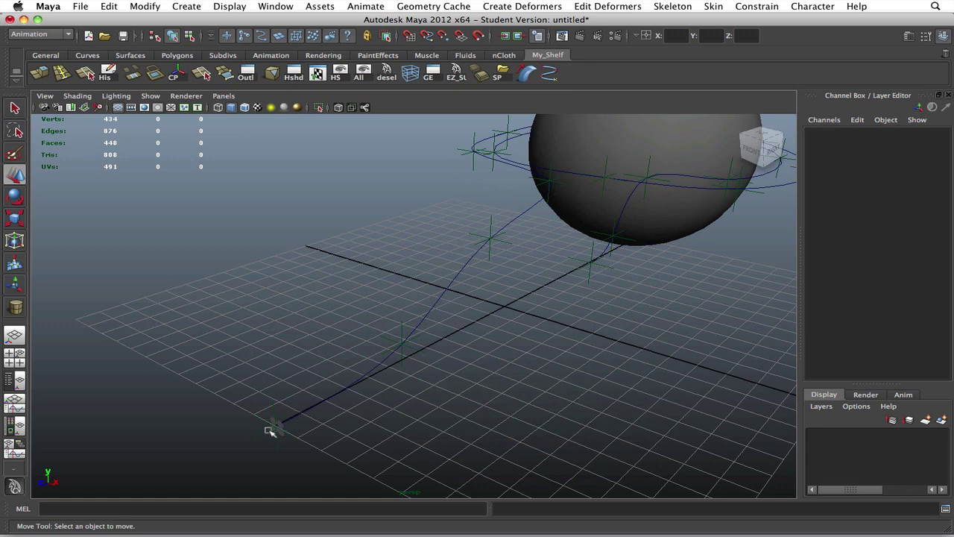
- Select the combined discs together with the curve and extrude the disc faces along the curve
{"action": "scroll", "coordinate": [390, 336], "scroll_direction": "down", "scroll_amount": 5}
{"action": "middle_click_drag", "start_coordinate": [447, 266], "coordinate": [377, 306], "text": "alt"}
{"action": "right_click_drag", "start_coordinate": [377, 307], "coordinate": [376, 308], "text": "alt"}
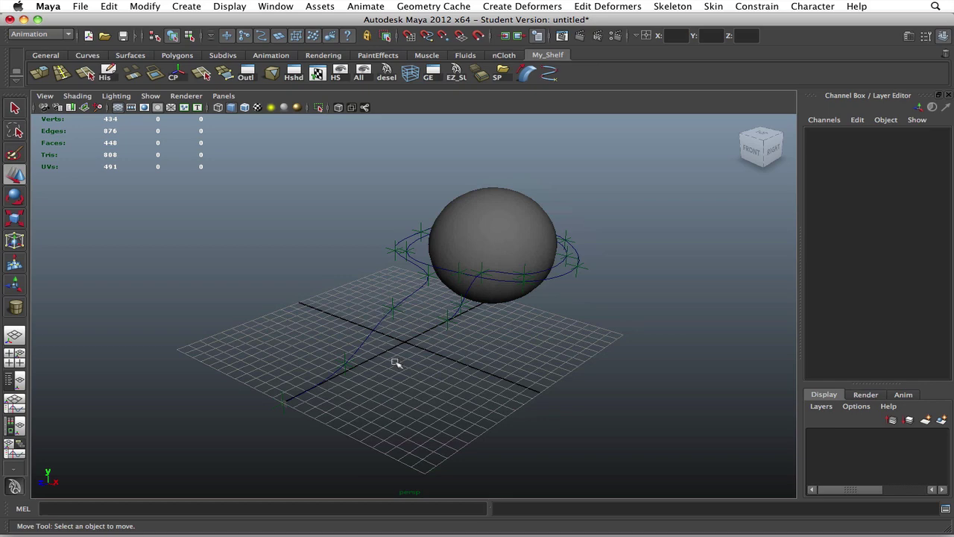
{"action": "middle_click_drag", "start_coordinate": [373, 371], "coordinate": [415, 335], "text": "alt"}
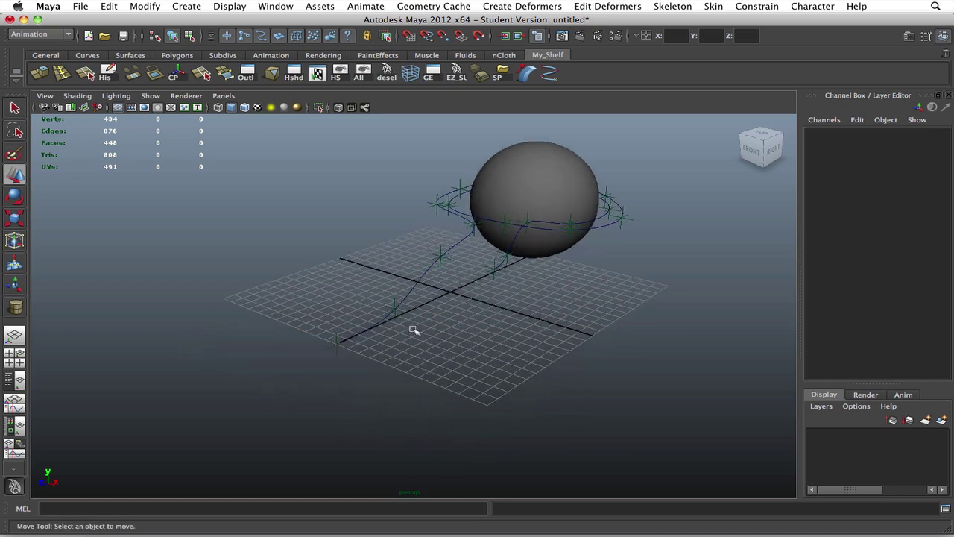
{"action": "scroll", "coordinate": [413, 330], "scroll_direction": "up", "scroll_amount": 5}
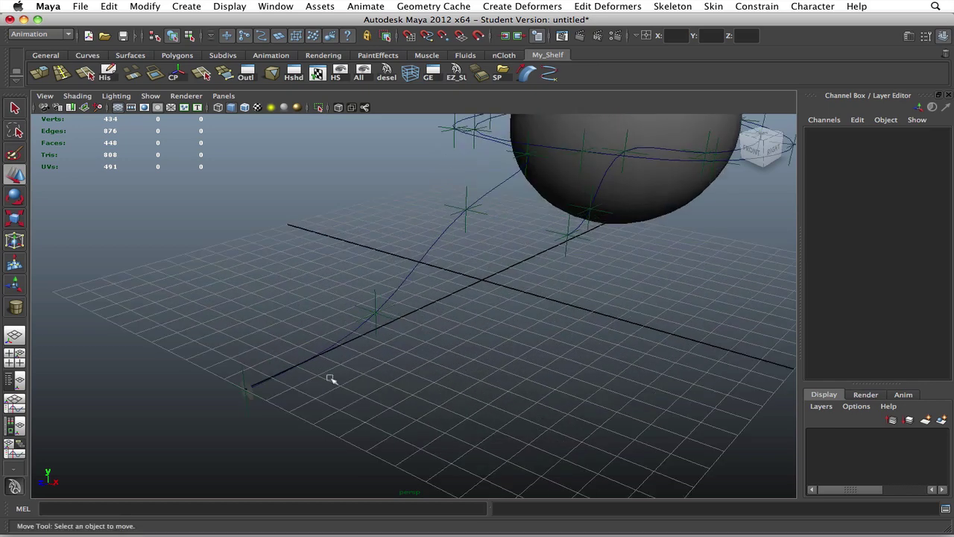
{"action": "left_click", "coordinate": [247, 388]}
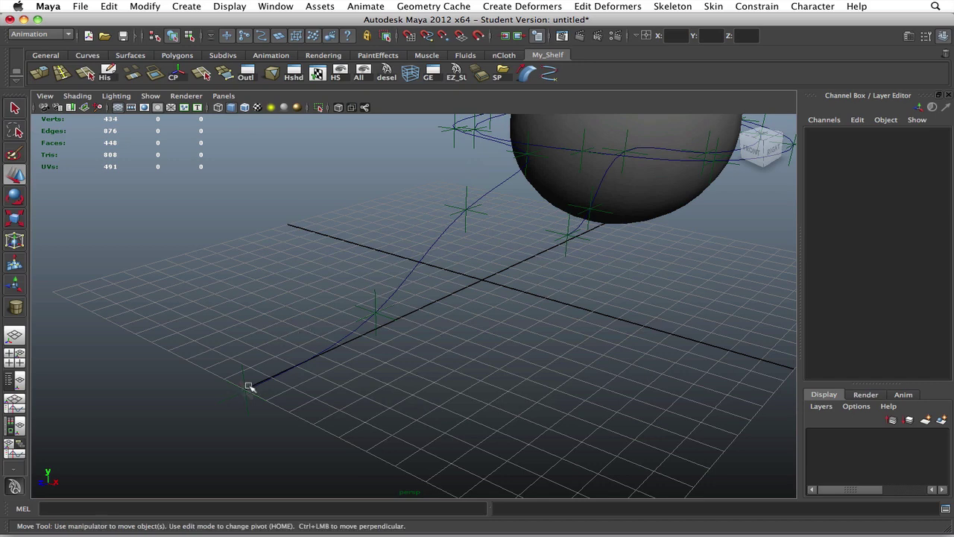
{"action": "left_click_drag", "start_coordinate": [301, 348], "coordinate": [333, 366], "text": "shift"}
{"action": "scroll", "coordinate": [333, 366], "scroll_direction": "down", "scroll_amount": 3}
{"action": "scroll", "coordinate": [333, 366], "scroll_direction": "down", "scroll_amount": 4}
{"action": "middle_click_drag", "start_coordinate": [422, 326], "coordinate": [358, 356], "text": "alt"}
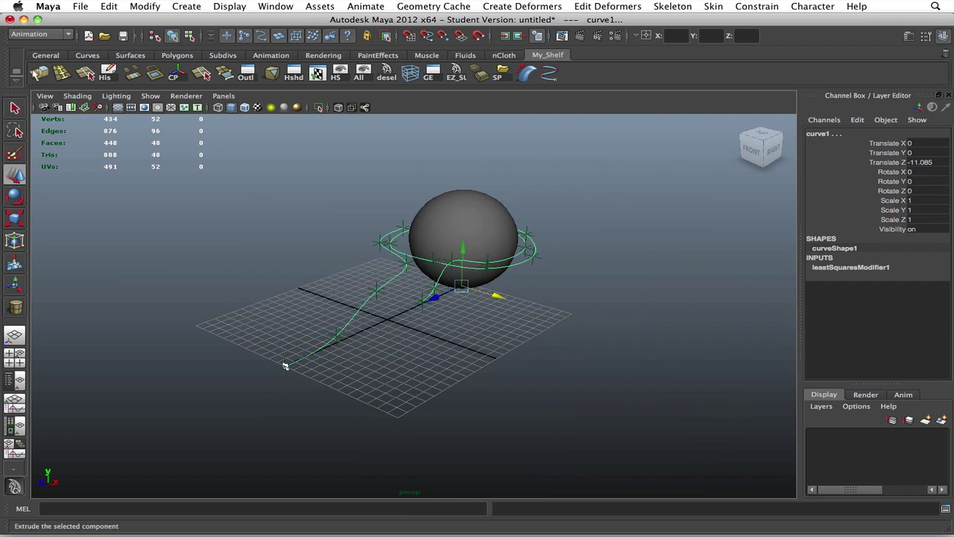
{"action": "key", "text": "shift+z"}
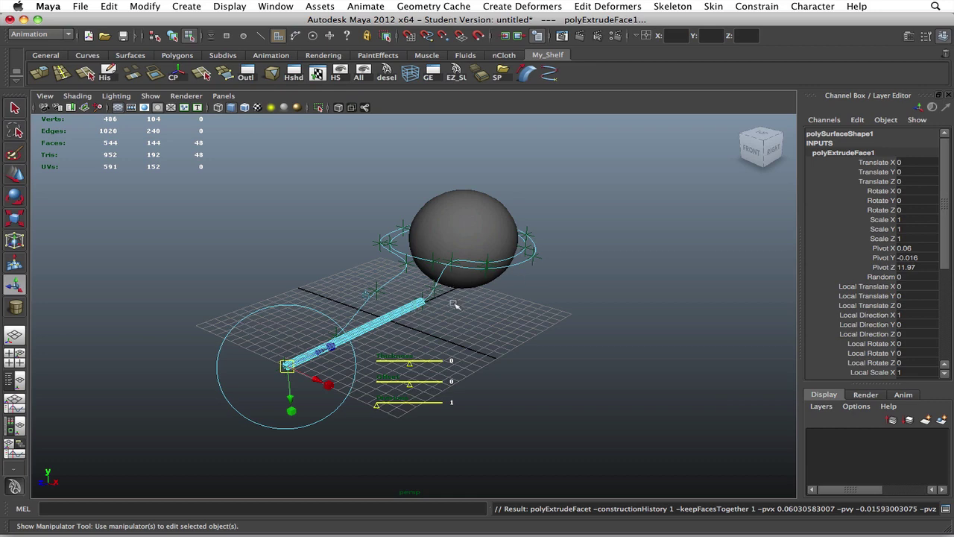
- Set the Divisions of the face extrusion to 100 and raise it to 200
{"action": "scroll", "coordinate": [453, 307], "scroll_direction": "up", "scroll_amount": 3}
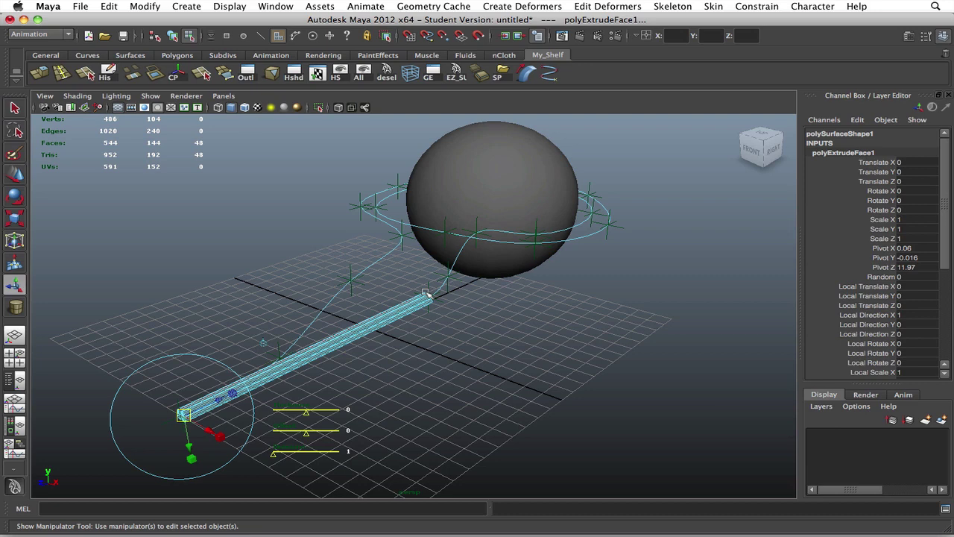
{"action": "scroll", "coordinate": [871, 336], "scroll_direction": "down", "scroll_amount": 6}
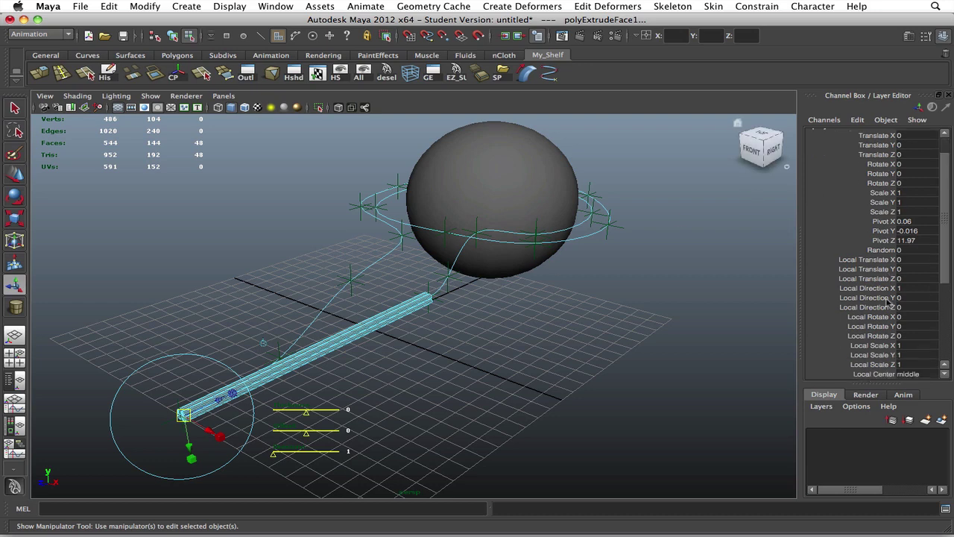
{"action": "scroll", "coordinate": [886, 299], "scroll_direction": "up", "scroll_amount": 3}
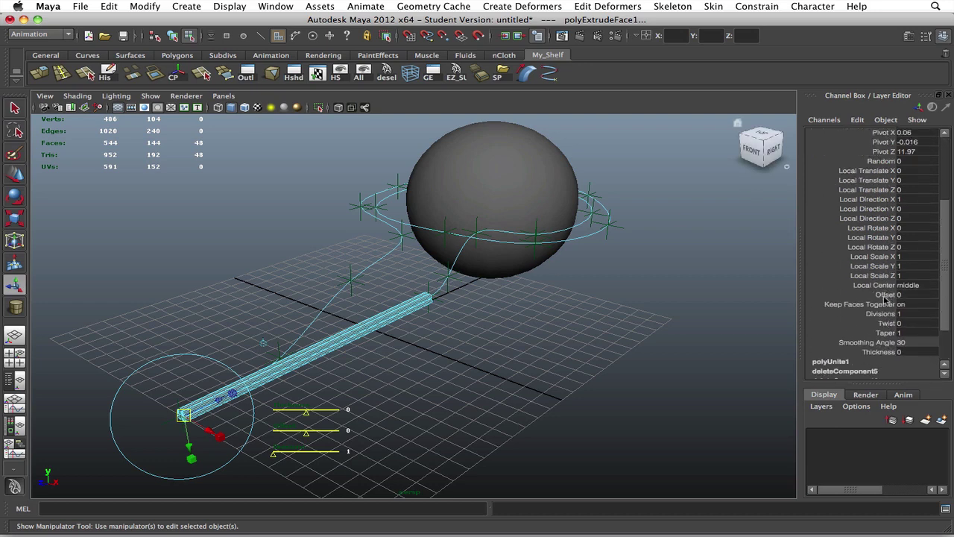
{"action": "scroll", "coordinate": [894, 279], "scroll_direction": "down", "scroll_amount": 3}
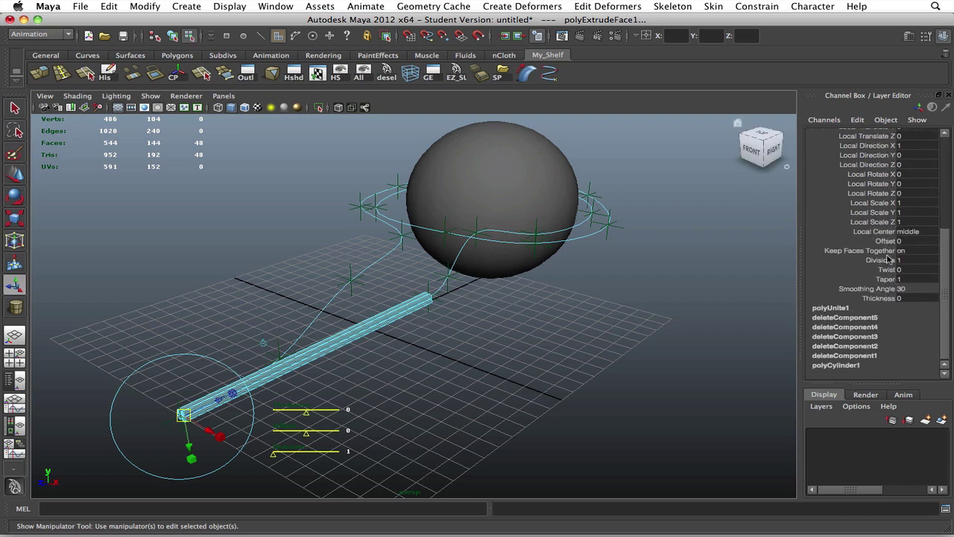
{"action": "double_click", "coordinate": [907, 259]}
{"action": "key", "text": "Return"}
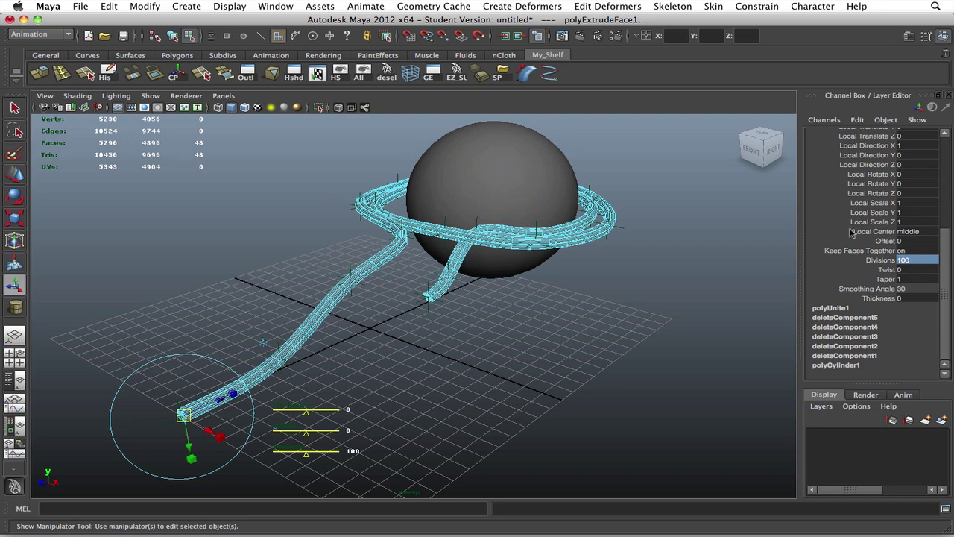
{"action": "double_click", "coordinate": [916, 262]}
{"action": "key", "text": "Return"}
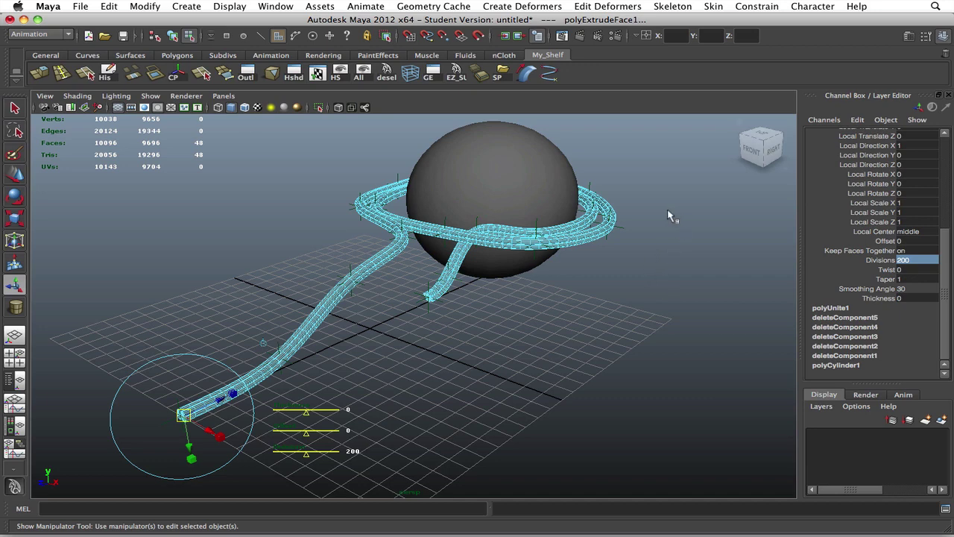
- Set the extrusion's Twist to 1000 and return to object mode with the rope deselected
{"action": "left_click", "coordinate": [912, 270]}
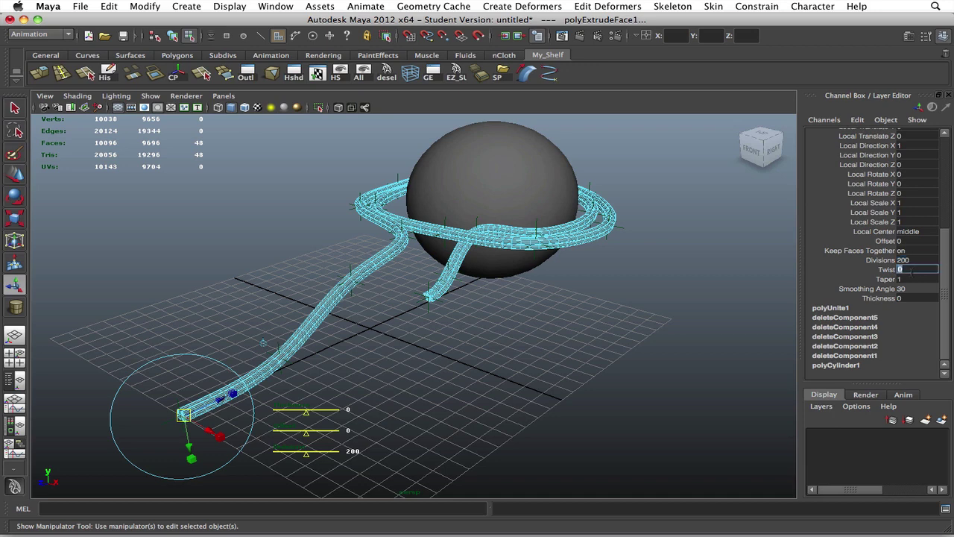
{"action": "key", "text": "Return"}
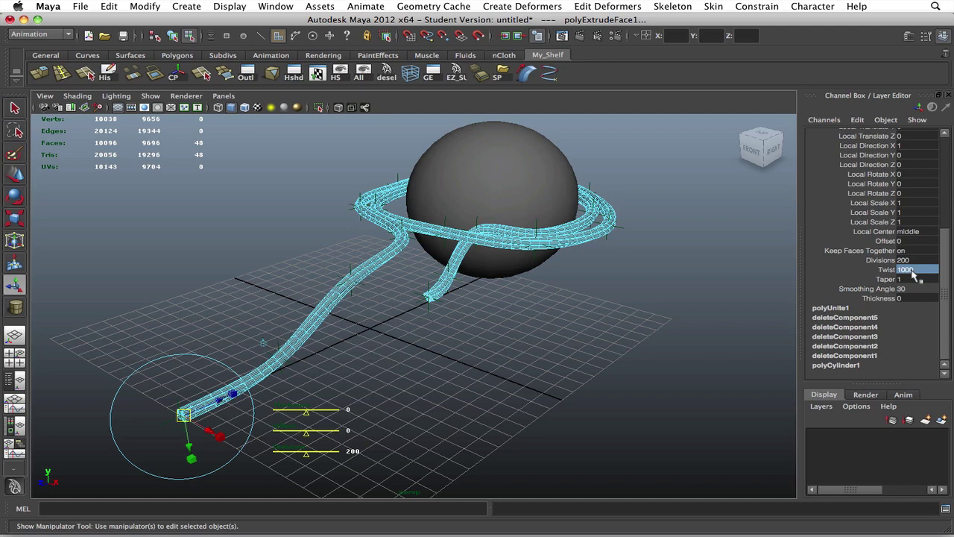
{"action": "left_click", "coordinate": [646, 236]}
{"action": "right_click_drag", "start_coordinate": [520, 223], "coordinate": [651, 217]}
- Examine how the rope's strands twist at its end, its bends and around the sphere
{"action": "middle_click_drag", "start_coordinate": [651, 217], "coordinate": [609, 303], "text": "alt"}
{"action": "scroll", "coordinate": [609, 303], "scroll_direction": "up", "scroll_amount": 4}
{"action": "scroll", "coordinate": [322, 384], "scroll_direction": "up", "scroll_amount": 5}
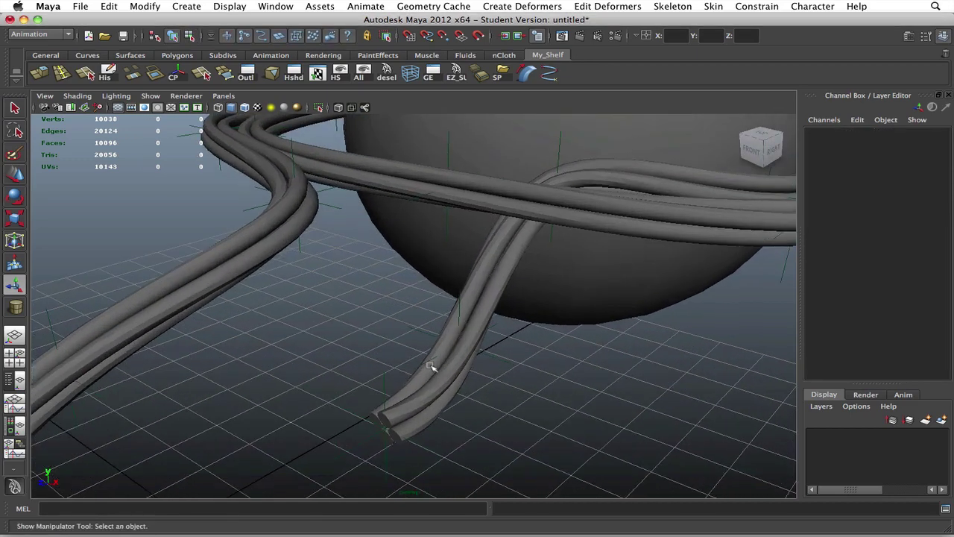
{"action": "left_click_drag", "start_coordinate": [437, 408], "coordinate": [448, 249], "text": "alt"}
{"action": "scroll", "coordinate": [447, 249], "scroll_direction": "up", "scroll_amount": 3}
{"action": "left_click", "coordinate": [445, 399]}
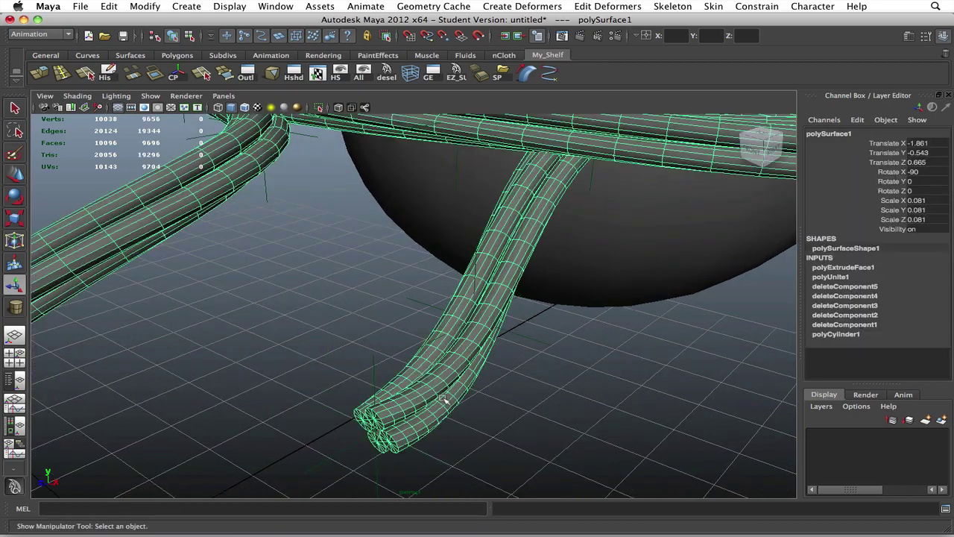
{"action": "left_click_drag", "start_coordinate": [447, 400], "coordinate": [421, 281], "text": "alt"}
{"action": "scroll", "coordinate": [421, 281], "scroll_direction": "down", "scroll_amount": 5}
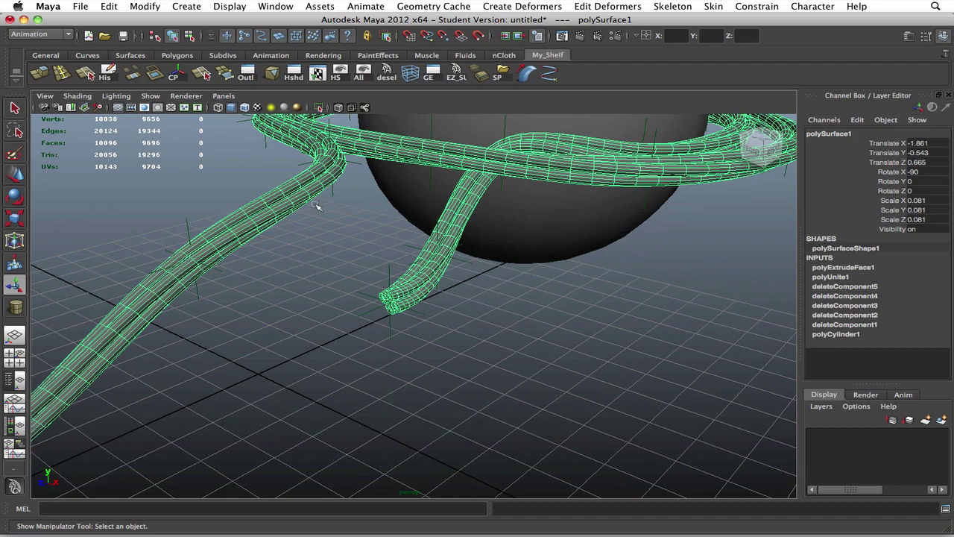
{"action": "left_click_drag", "start_coordinate": [437, 174], "coordinate": [496, 272], "text": "alt"}
{"action": "middle_click_drag", "start_coordinate": [329, 280], "coordinate": [541, 273], "text": "alt"}
{"action": "scroll", "coordinate": [495, 261], "scroll_direction": "up", "scroll_amount": 5}
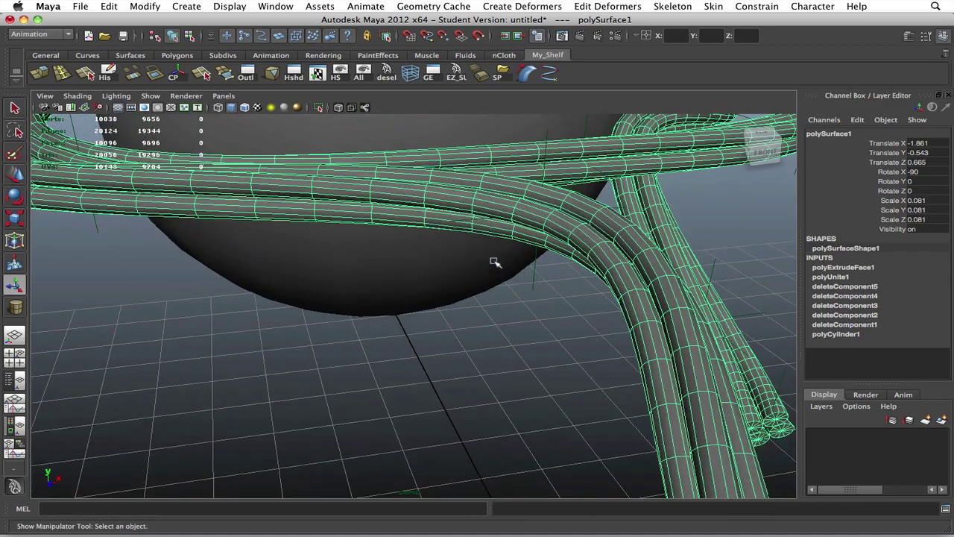
{"action": "scroll", "coordinate": [527, 223], "scroll_direction": "down", "scroll_amount": 4}
{"action": "left_click_drag", "start_coordinate": [528, 223], "coordinate": [542, 305], "text": "alt"}
{"action": "middle_click_drag", "start_coordinate": [541, 305], "coordinate": [432, 249], "text": "alt"}
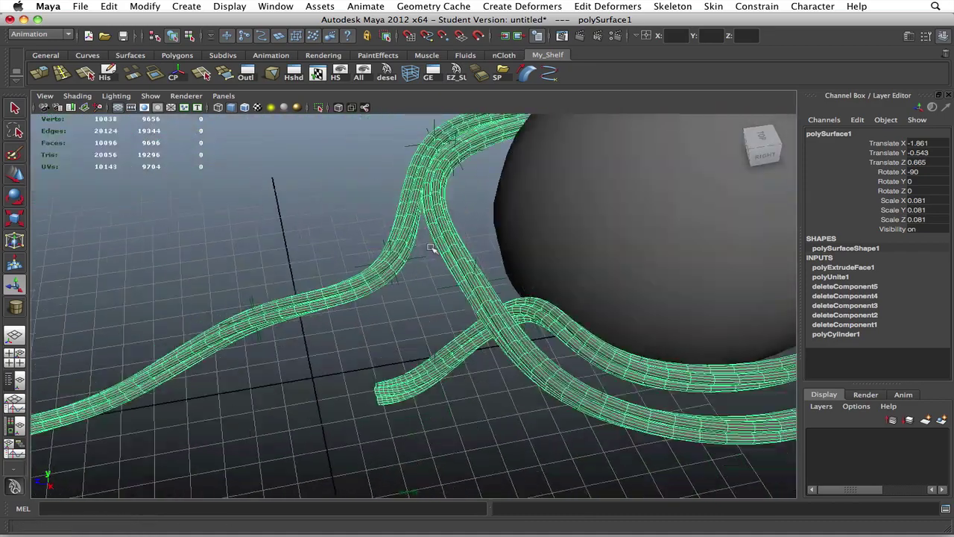
{"action": "scroll", "coordinate": [433, 249], "scroll_direction": "down", "scroll_amount": 5}
{"action": "left_click_drag", "start_coordinate": [434, 249], "coordinate": [483, 257], "text": "alt"}
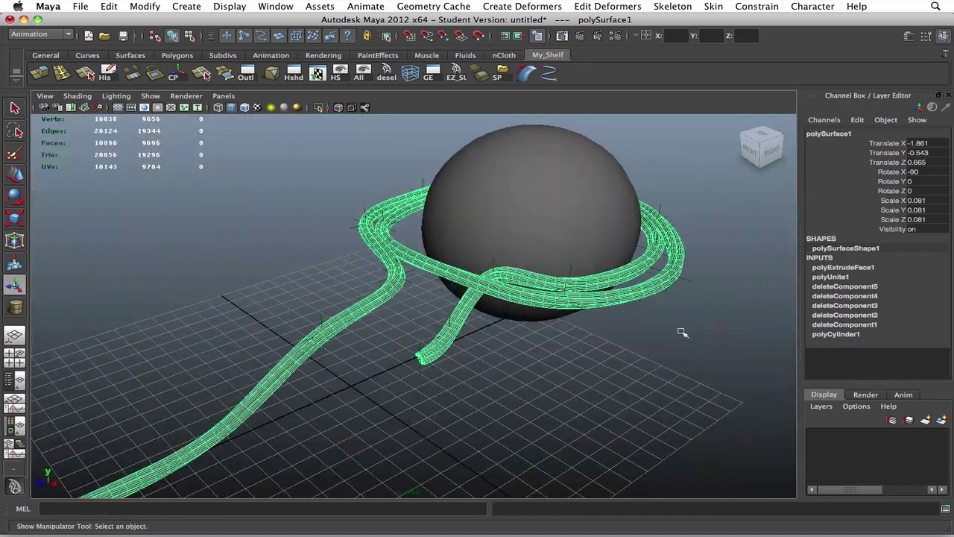
- Set the Twist of the rope's face extrusion to 2000 and deselect the rope
{"action": "left_click", "coordinate": [857, 264]}
{"action": "scroll", "coordinate": [898, 294], "scroll_direction": "down", "scroll_amount": 5}
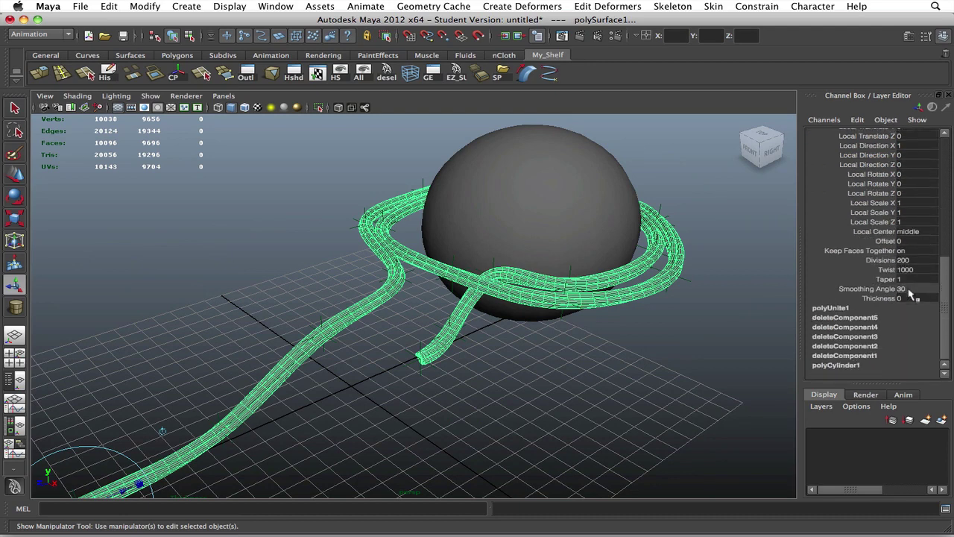
{"action": "double_click", "coordinate": [907, 271]}
{"action": "type", "text": "2000"}
{"action": "key", "text": "Return"}
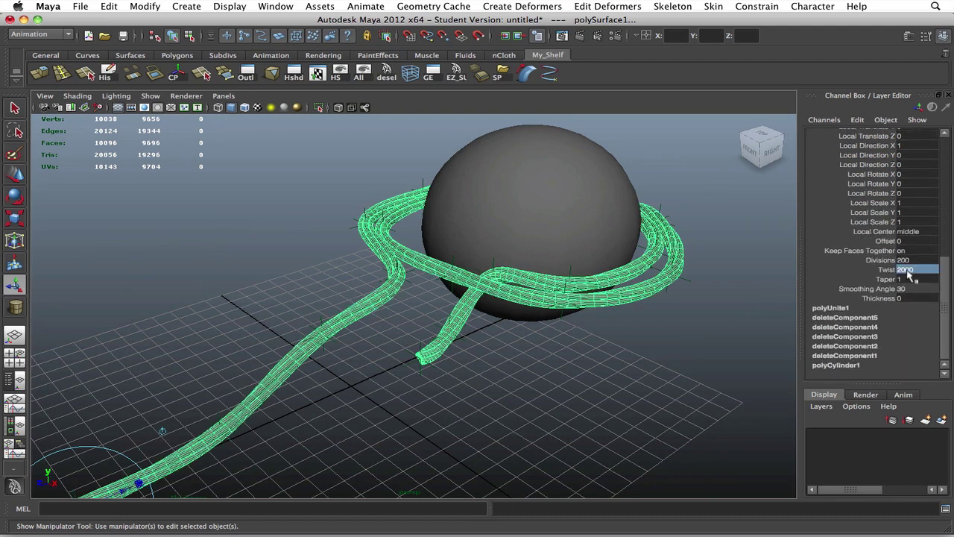
{"action": "left_click", "coordinate": [680, 248]}
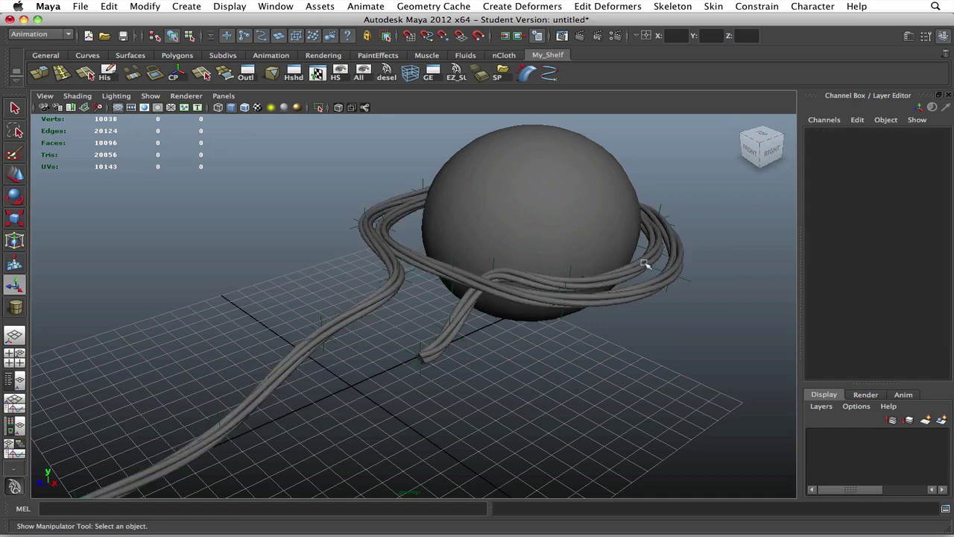
- Switch the rope to smooth mesh preview, deselect it and check the strands around the sphere up close
{"action": "left_click", "coordinate": [645, 262]}
{"action": "key", "text": "3"}
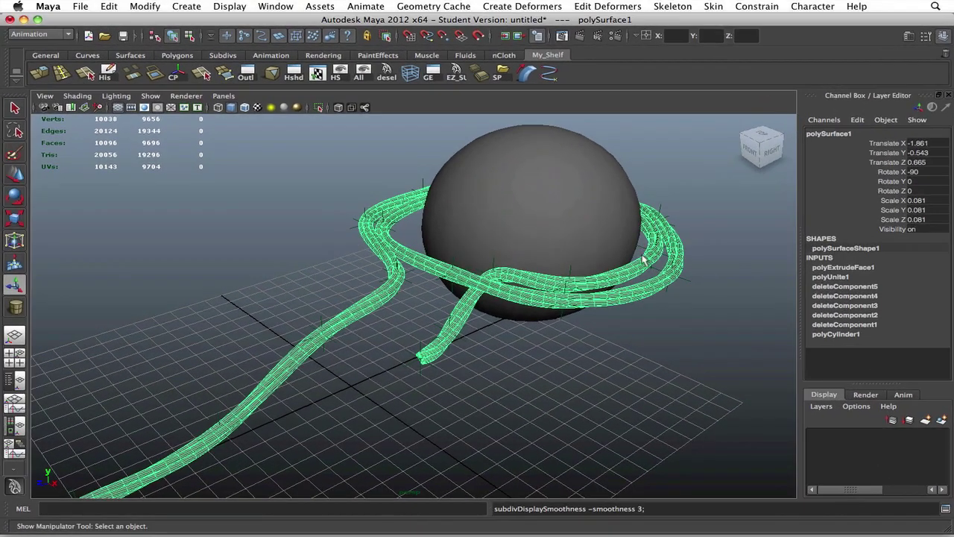
{"action": "left_click", "coordinate": [686, 258]}
{"action": "scroll", "coordinate": [502, 298], "scroll_direction": "up", "scroll_amount": 10}
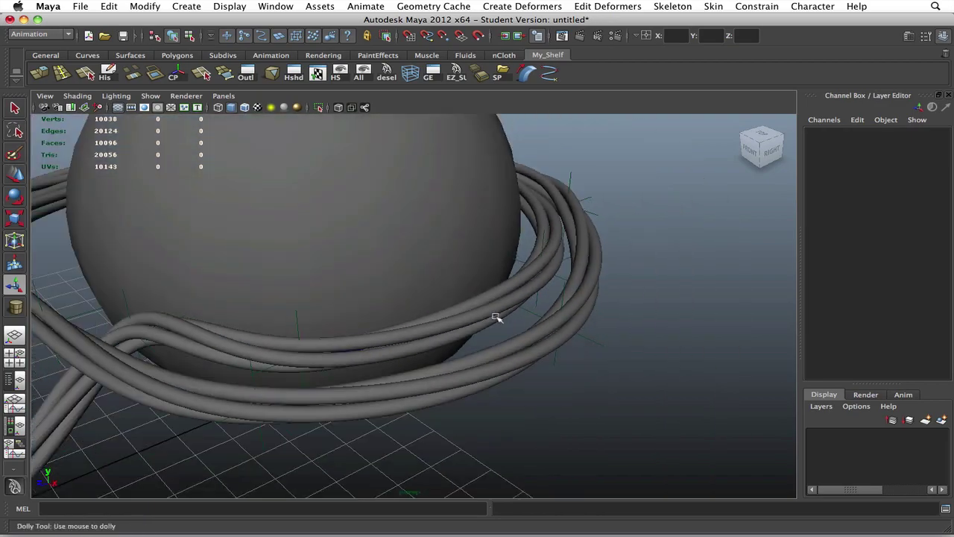
{"action": "left_click_drag", "start_coordinate": [496, 316], "coordinate": [560, 298], "text": "alt"}
- Assign a new Lambert material to the rope and set its color to light tan with H 33, S 0.437, V 1.000
{"action": "left_click", "coordinate": [621, 311]}
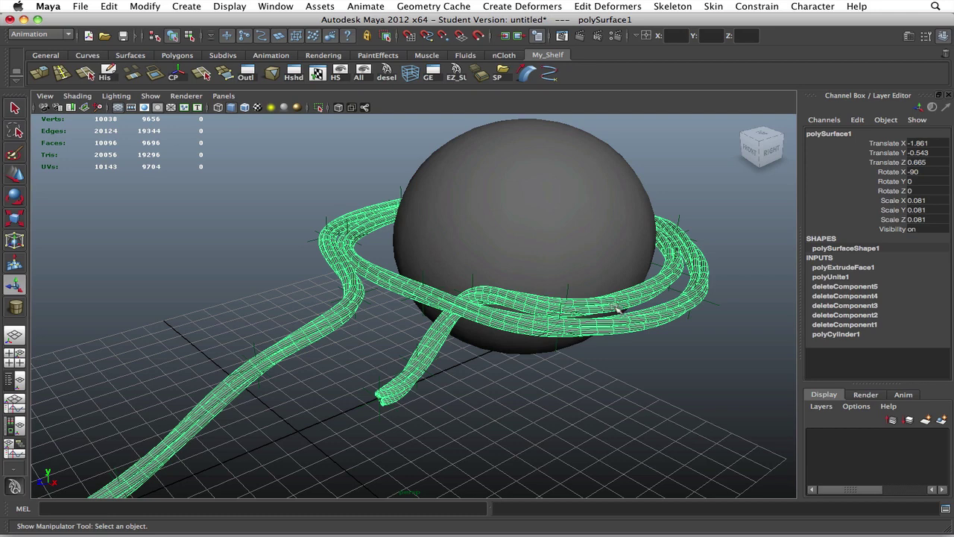
{"action": "right_click_drag", "start_coordinate": [617, 310], "coordinate": [625, 473]}
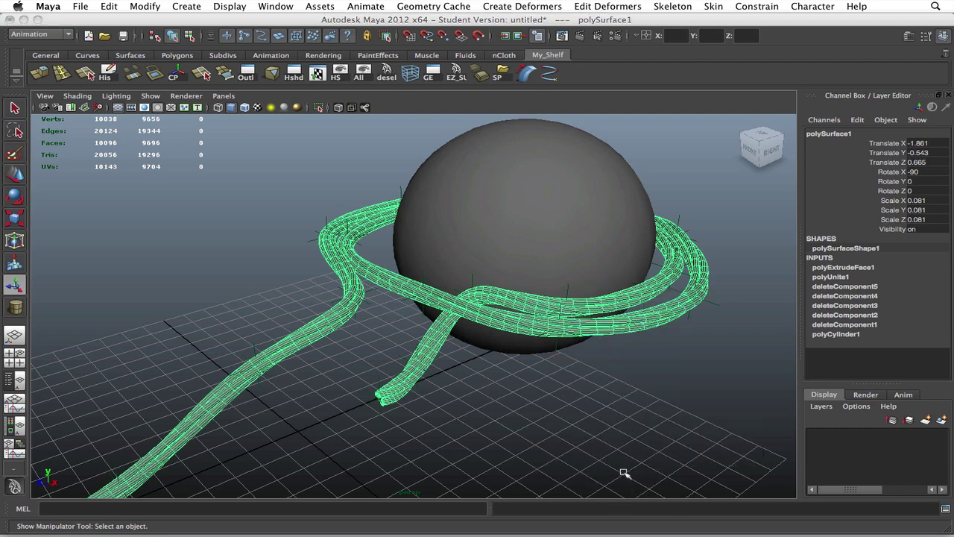
{"action": "left_click", "coordinate": [205, 131]}
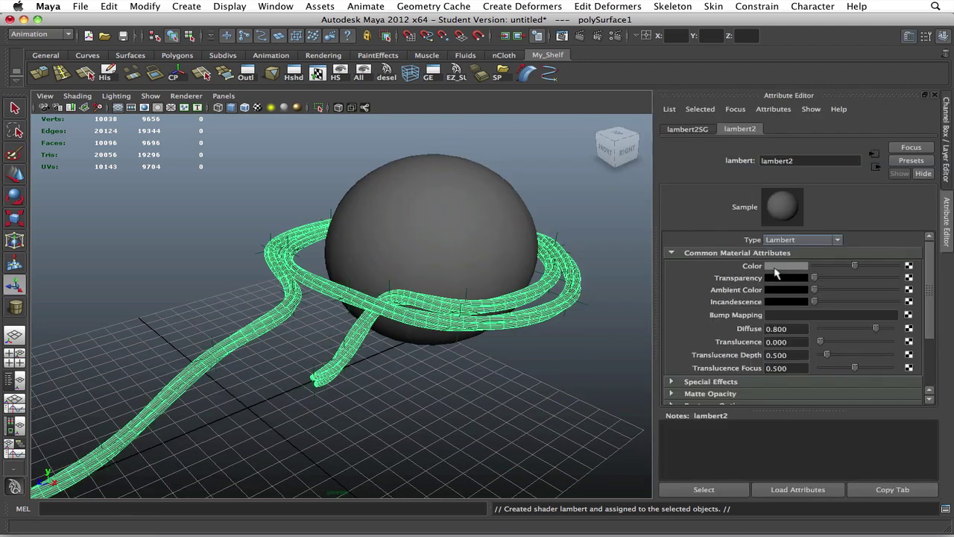
{"action": "left_click", "coordinate": [789, 266]}
{"action": "left_click", "coordinate": [704, 255]}
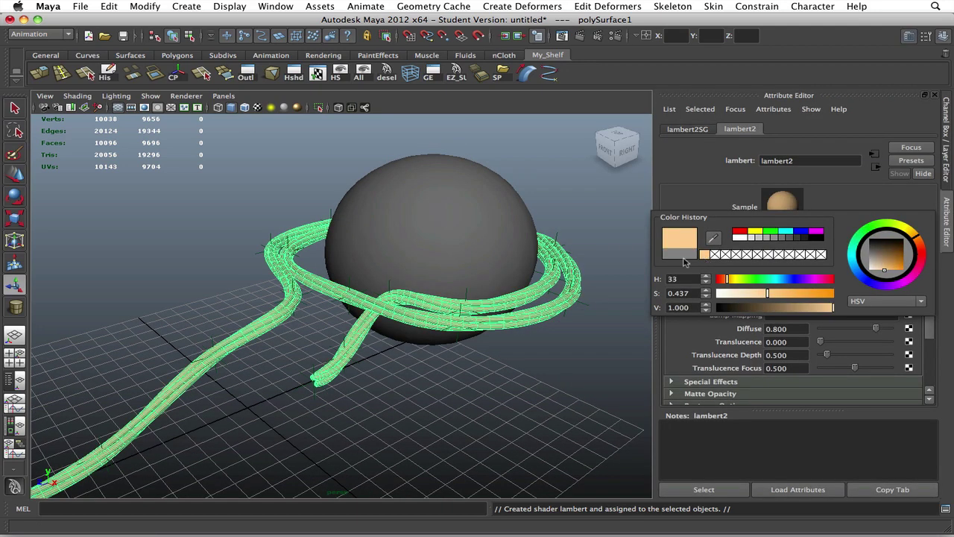
- Deselect the rope and examine its tan strands around the sphere and at both loose ends from several sides
{"action": "left_click", "coordinate": [507, 366]}
{"action": "scroll", "coordinate": [507, 366], "scroll_direction": "down", "scroll_amount": 3}
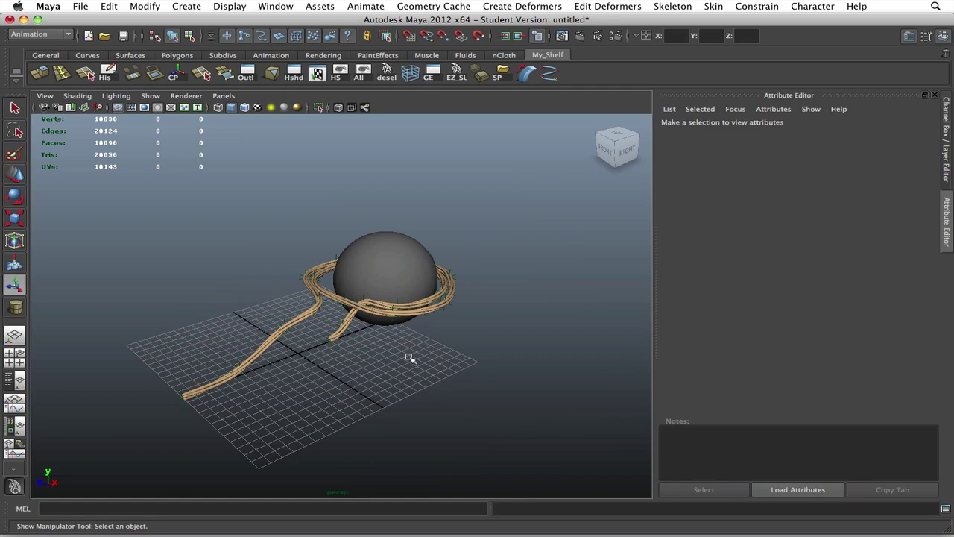
{"action": "scroll", "coordinate": [405, 352], "scroll_direction": "up", "scroll_amount": 5}
{"action": "left_click_drag", "start_coordinate": [354, 353], "coordinate": [452, 330], "text": "alt"}
{"action": "scroll", "coordinate": [431, 343], "scroll_direction": "down", "scroll_amount": 5}
{"action": "scroll", "coordinate": [452, 331], "scroll_direction": "up", "scroll_amount": 3}
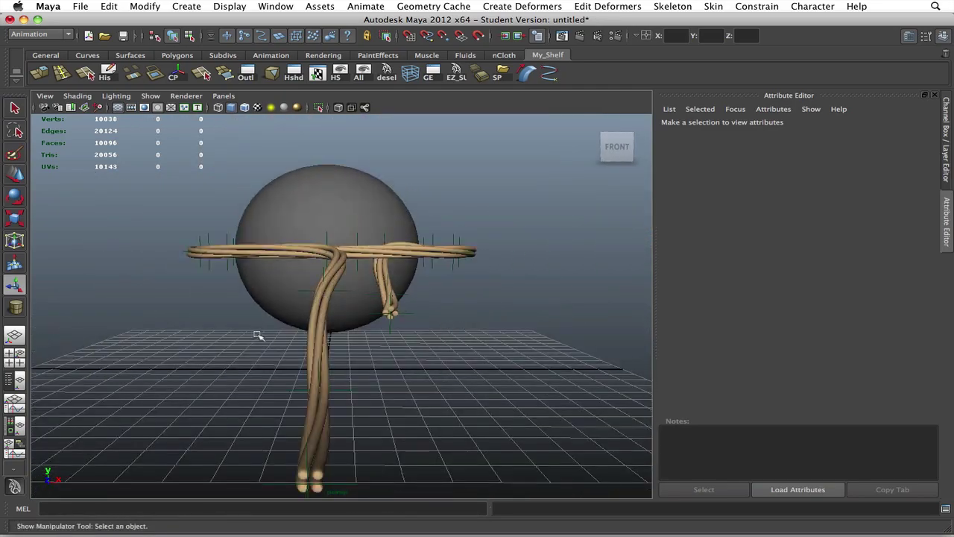
{"action": "left_click_drag", "start_coordinate": [257, 335], "coordinate": [411, 356], "text": "alt"}
{"action": "right_click_drag", "start_coordinate": [411, 355], "coordinate": [401, 356], "text": "alt"}
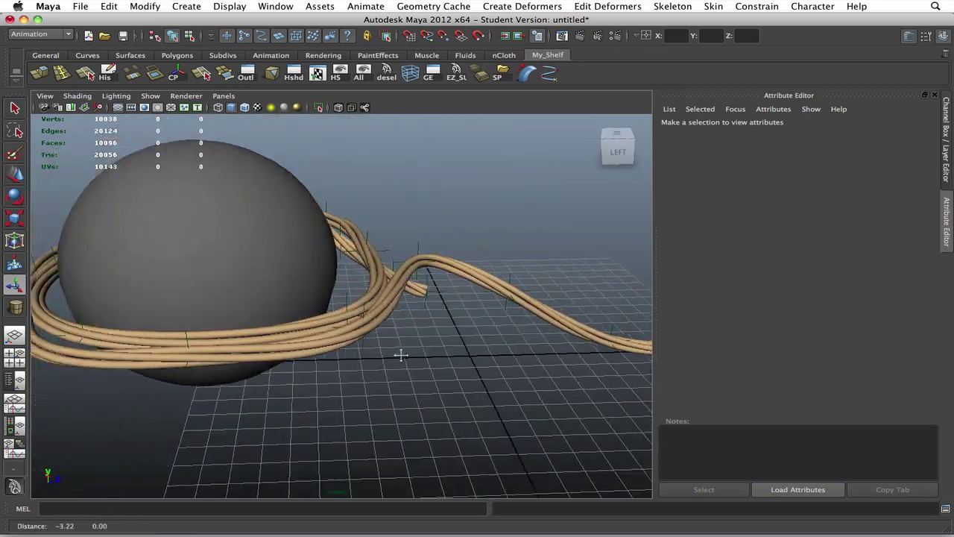
{"action": "left_click_drag", "start_coordinate": [401, 356], "coordinate": [421, 357], "text": "alt"}
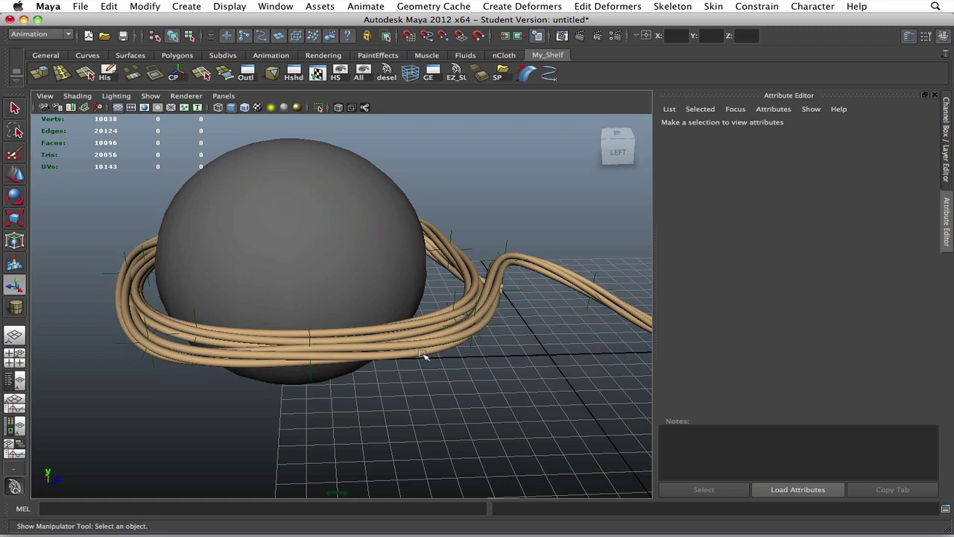
{"action": "left_click_drag", "start_coordinate": [502, 274], "coordinate": [230, 256], "text": "alt"}
{"action": "middle_click_drag", "start_coordinate": [230, 255], "coordinate": [395, 249], "text": "alt"}
{"action": "right_click_drag", "start_coordinate": [396, 249], "coordinate": [328, 265], "text": "alt"}
{"action": "left_click_drag", "start_coordinate": [328, 266], "coordinate": [305, 308], "text": "alt"}
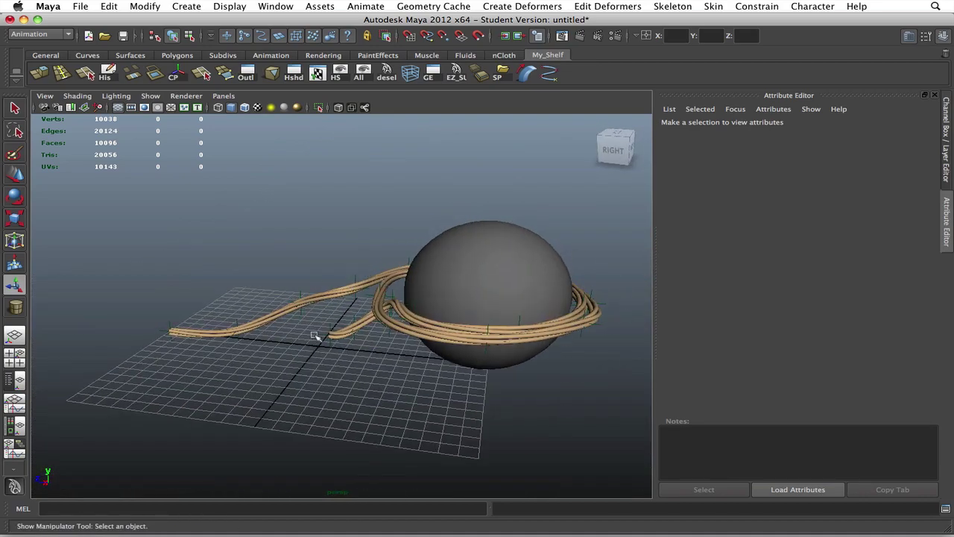
{"action": "left_click_drag", "start_coordinate": [317, 335], "coordinate": [374, 320], "text": "alt"}
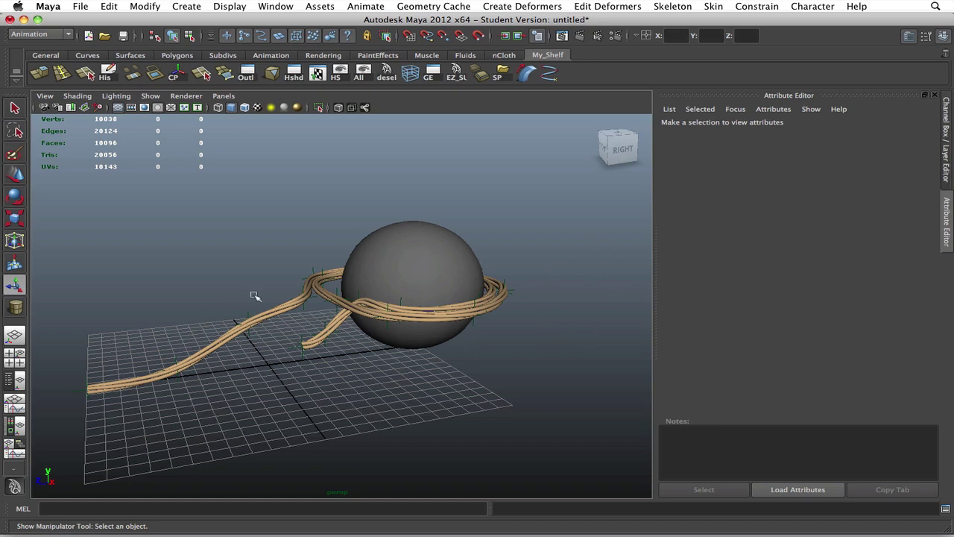
{"action": "left_click_drag", "start_coordinate": [301, 304], "coordinate": [405, 298], "text": "alt"}
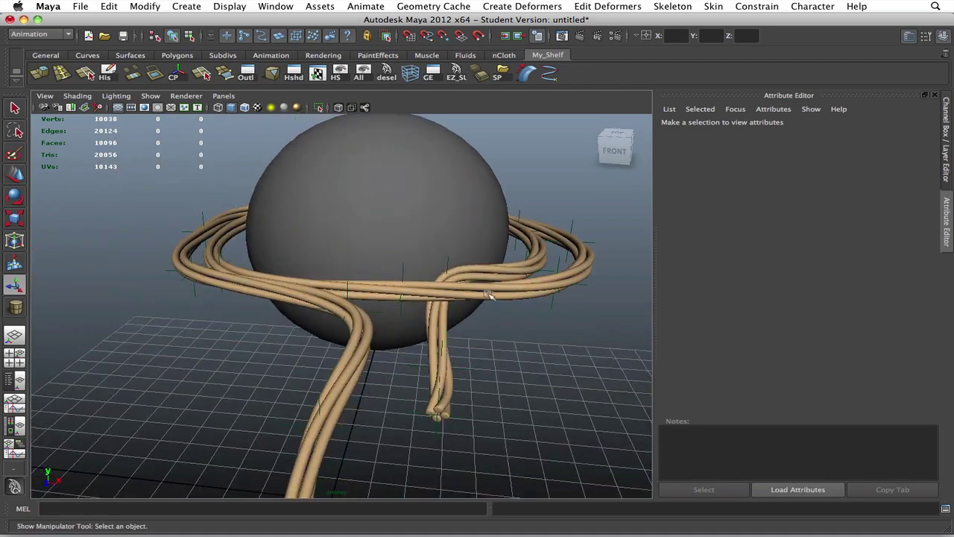
- Assign a new mental ray mia_material to the rope
{"action": "left_click", "coordinate": [488, 293]}
{"action": "left_click_drag", "start_coordinate": [466, 290], "coordinate": [430, 291], "text": "alt"}
{"action": "right_click_drag", "start_coordinate": [515, 293], "coordinate": [511, 457]}
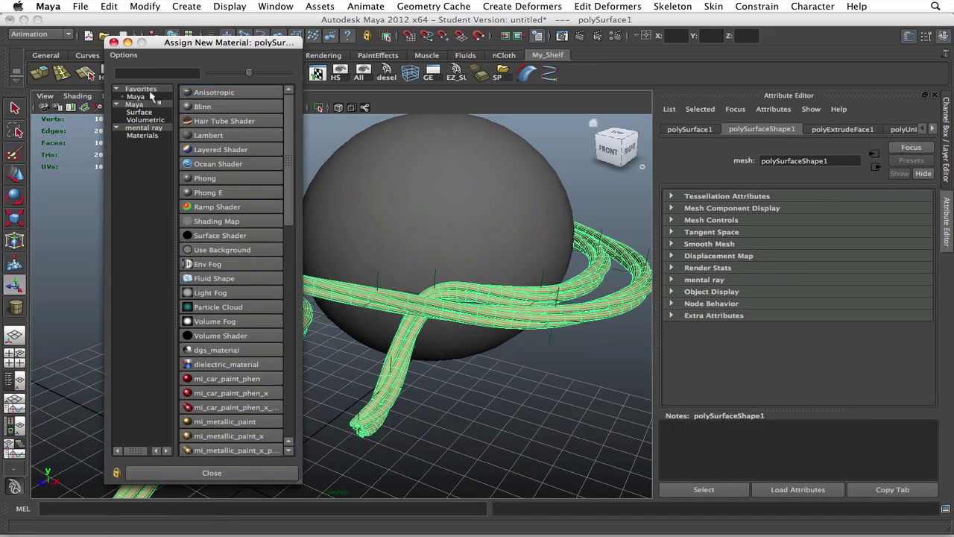
{"action": "left_click", "coordinate": [153, 128]}
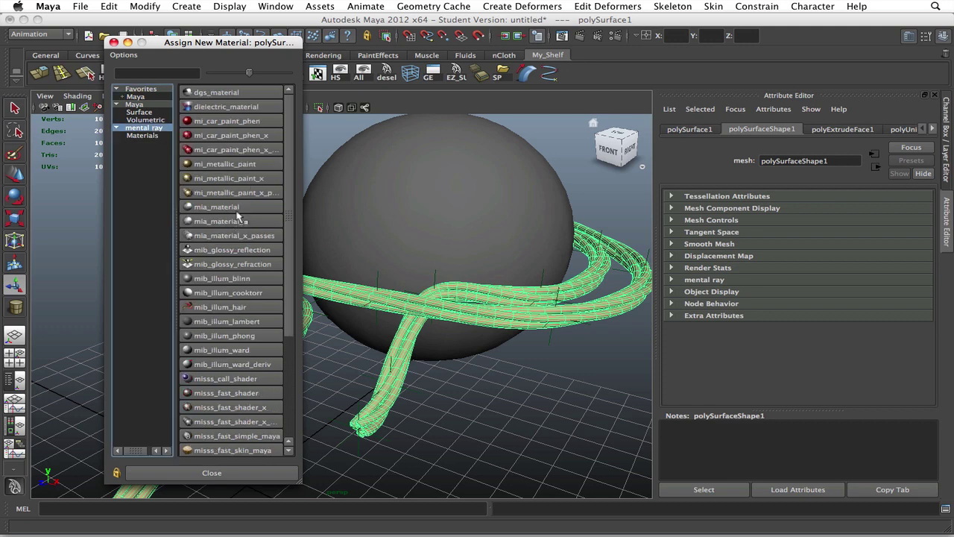
{"action": "left_click", "coordinate": [239, 208]}
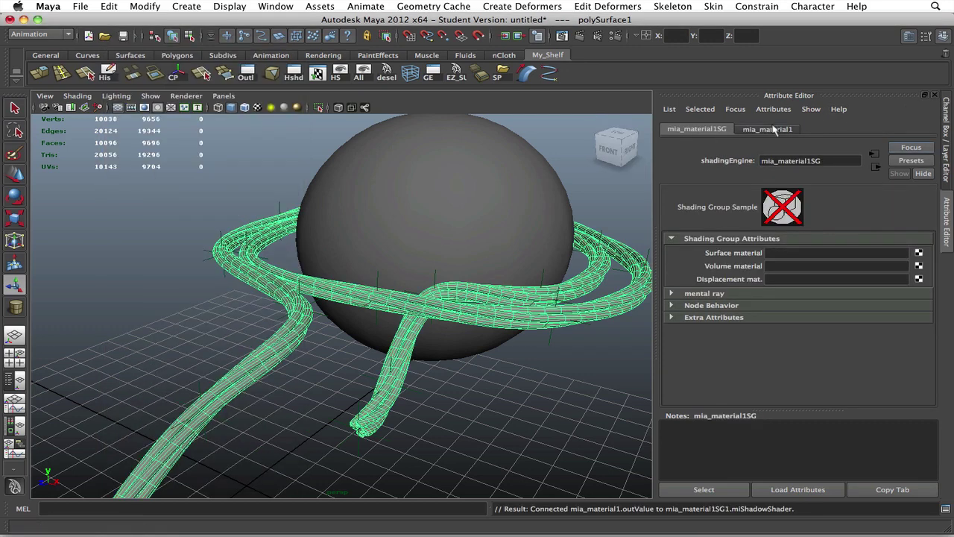
- Apply the Copper preset to the rope's mia_material and deselect the rope
{"action": "left_click", "coordinate": [911, 160]}
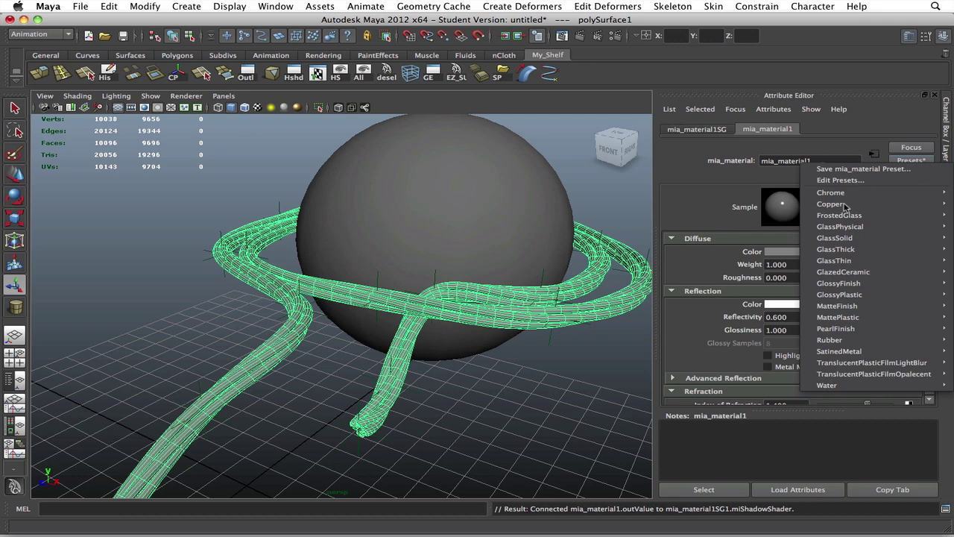
{"action": "mouse_move", "coordinate": [845, 206]}
{"action": "left_click", "coordinate": [734, 206]}
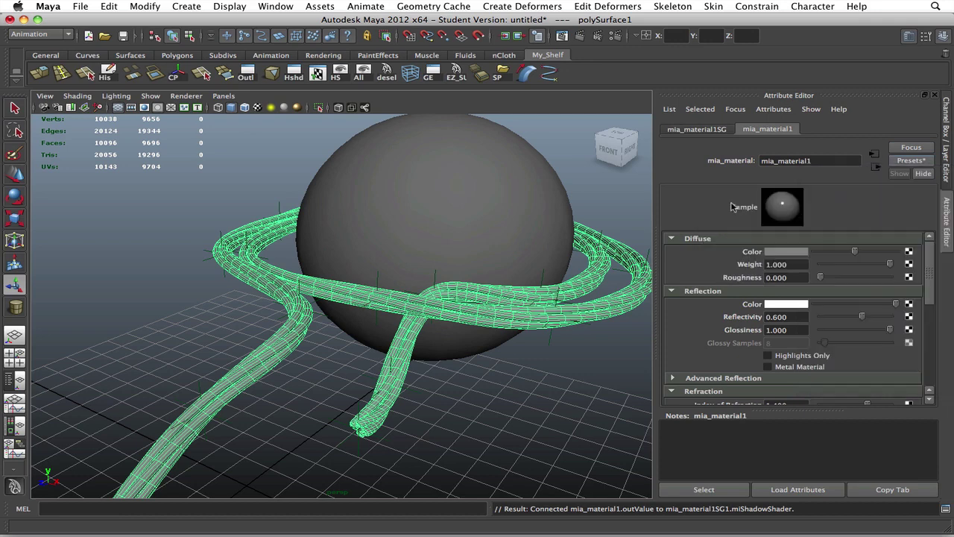
{"action": "scroll", "coordinate": [568, 237], "scroll_direction": "down", "scroll_amount": 5}
{"action": "left_click", "coordinate": [548, 232]}
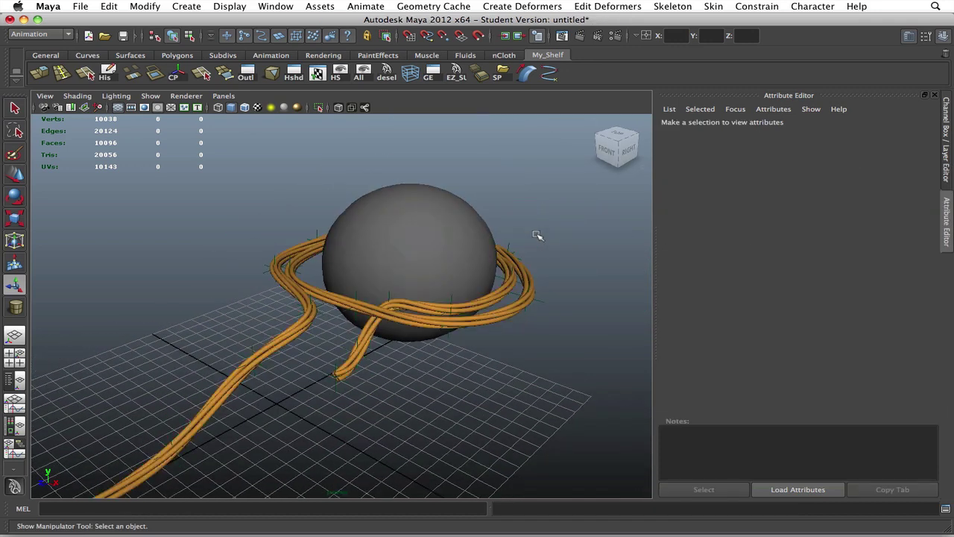
- Create a point light, raise it above the grid, move it out in front of the sphere and deselect it
{"action": "left_click", "coordinate": [187, 6]}
{"action": "mouse_move", "coordinate": [202, 71]}
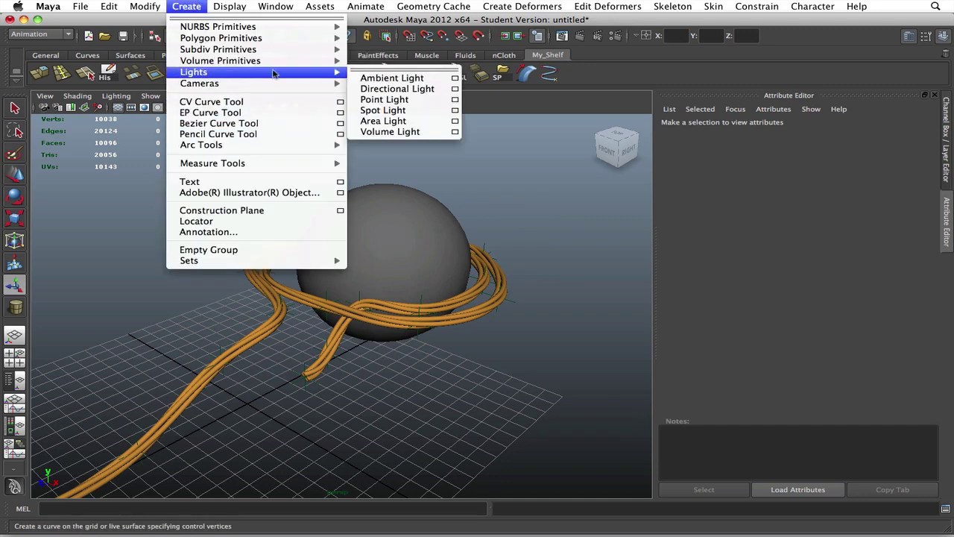
{"action": "left_click", "coordinate": [380, 98]}
{"action": "left_click", "coordinate": [247, 403]}
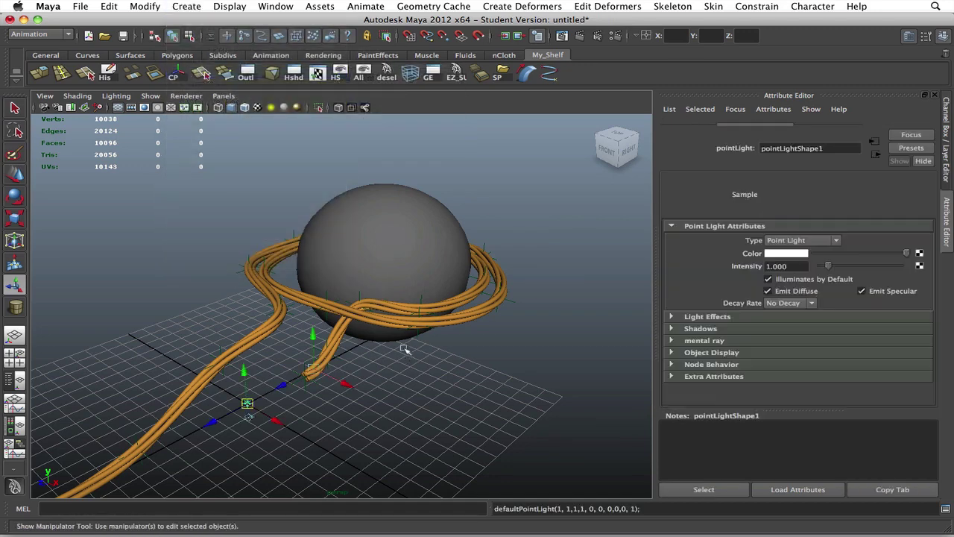
{"action": "left_click_drag", "start_coordinate": [247, 371], "coordinate": [245, 149]}
{"action": "scroll", "coordinate": [281, 188], "scroll_direction": "down", "scroll_amount": 5}
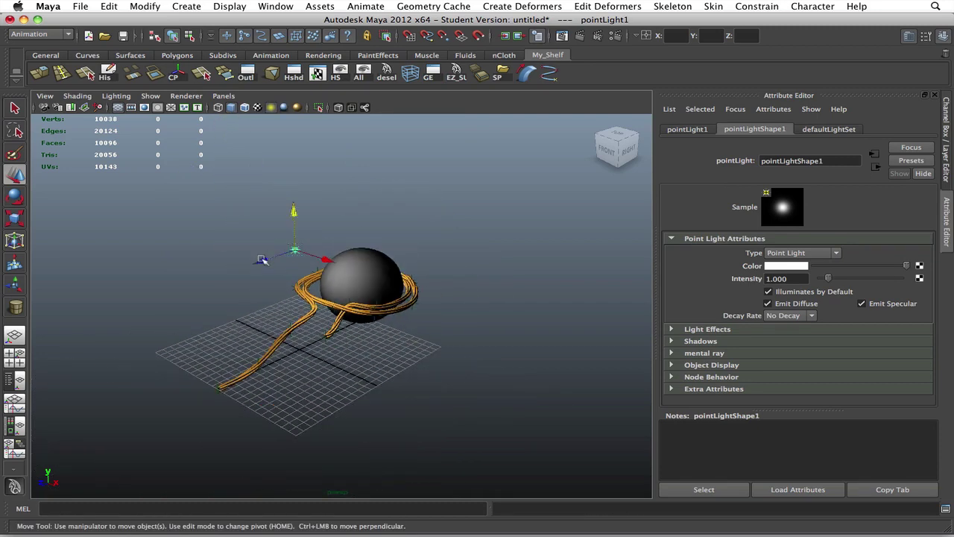
{"action": "left_click_drag", "start_coordinate": [262, 260], "coordinate": [192, 294]}
{"action": "left_click", "coordinate": [289, 236]}
- Set the scene's renderer to mental ray and close the render settings
{"action": "middle_click_drag", "start_coordinate": [289, 236], "coordinate": [334, 201], "text": "alt"}
{"action": "right_click_drag", "start_coordinate": [334, 202], "coordinate": [475, 167], "text": "alt"}
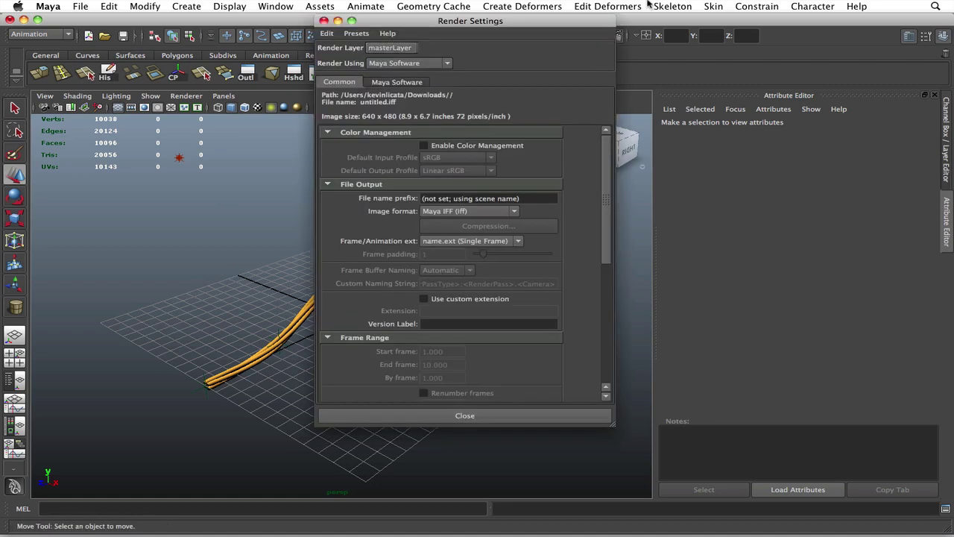
{"action": "left_click", "coordinate": [615, 35]}
{"action": "left_click", "coordinate": [409, 63]}
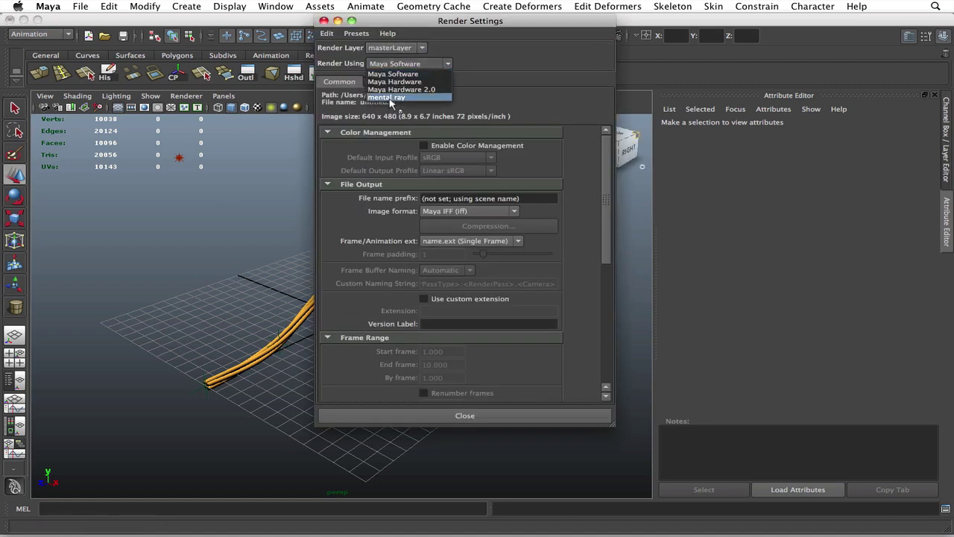
{"action": "left_click", "coordinate": [391, 98]}
{"action": "left_click", "coordinate": [474, 418]}
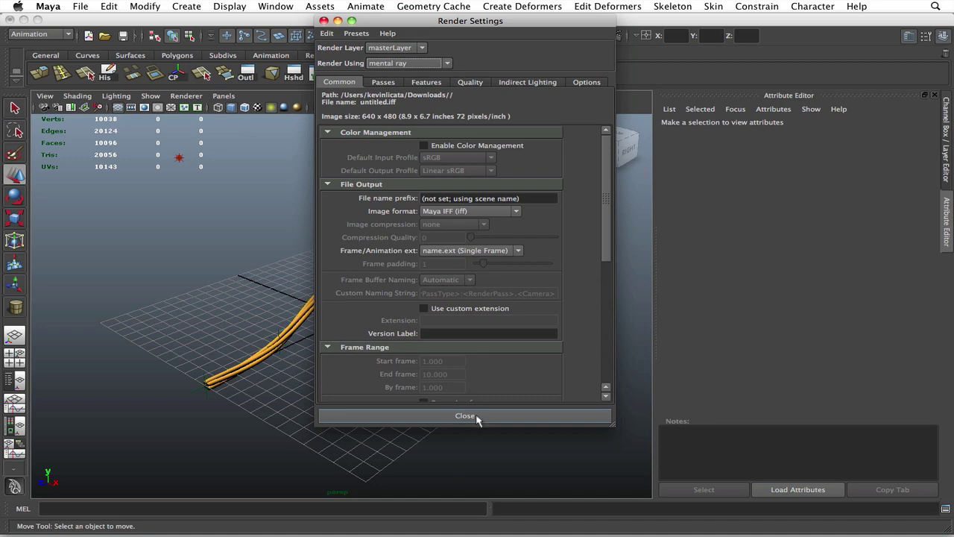
- Render the current frame with a close-up of the rope crossing the sphere, and close the rendered image
{"action": "middle_click_drag", "start_coordinate": [499, 281], "coordinate": [477, 307], "text": "alt"}
{"action": "left_click_drag", "start_coordinate": [477, 306], "coordinate": [459, 311], "text": "alt"}
{"action": "scroll", "coordinate": [458, 312], "scroll_direction": "up", "scroll_amount": 3}
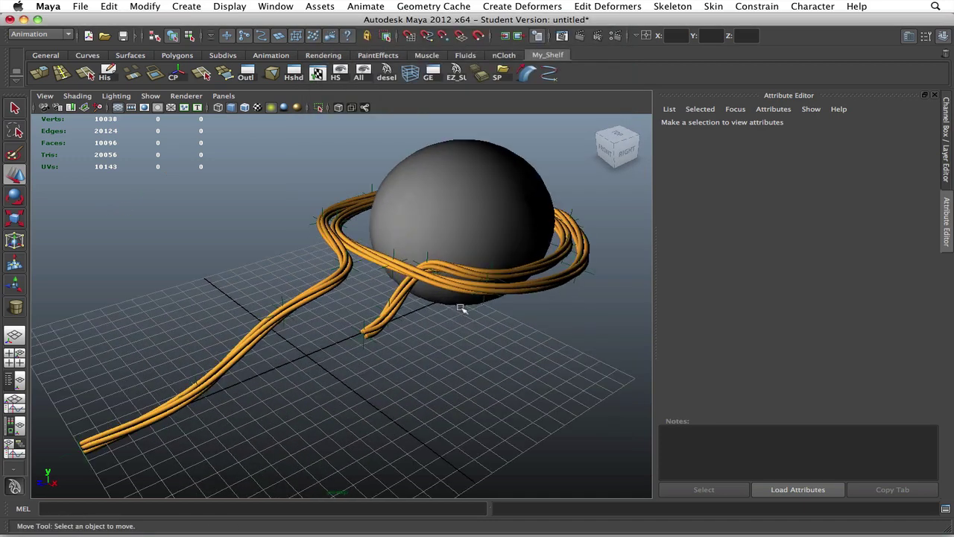
{"action": "scroll", "coordinate": [463, 309], "scroll_direction": "up", "scroll_amount": 5}
{"action": "middle_click_drag", "start_coordinate": [463, 306], "coordinate": [467, 326], "text": "alt"}
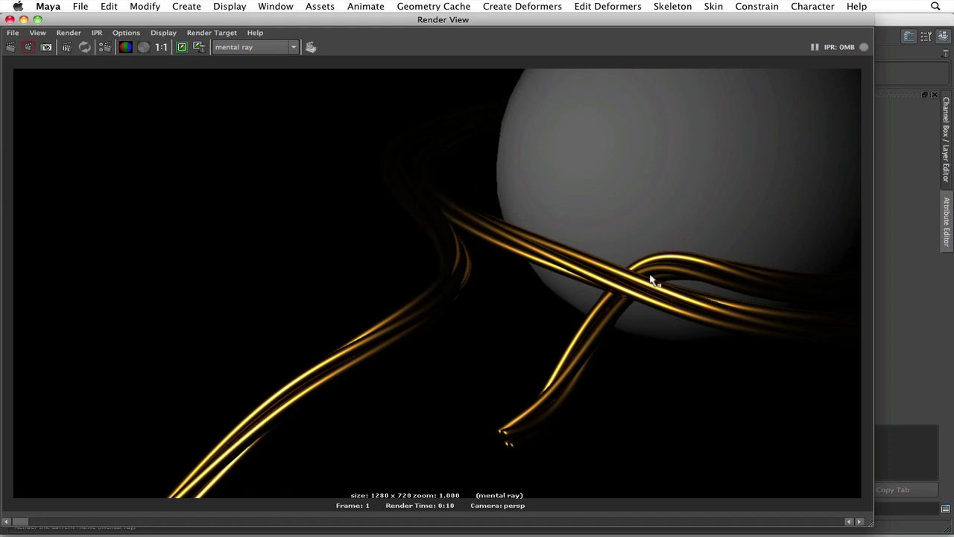
{"action": "left_click", "coordinate": [9, 19]}
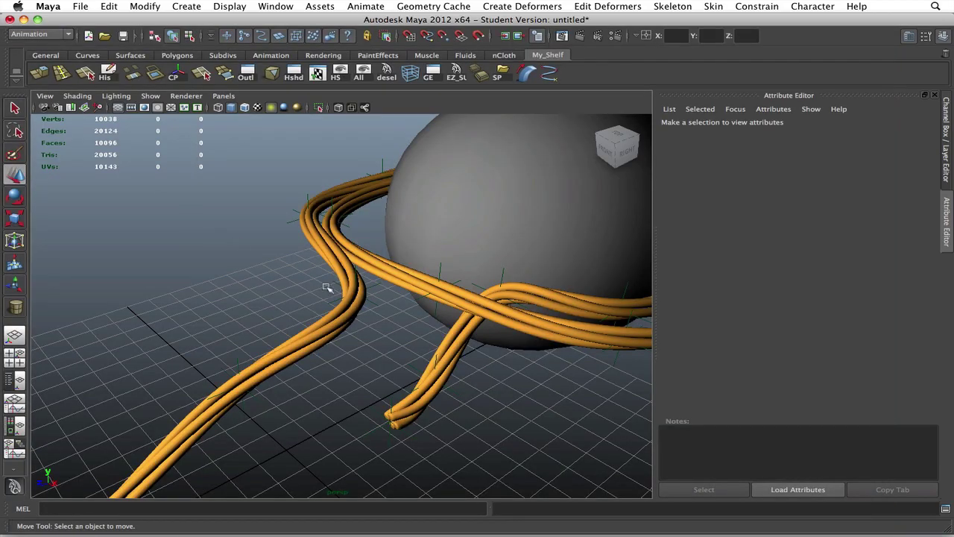
{"action": "scroll", "coordinate": [332, 287], "scroll_direction": "down", "scroll_amount": 5}
{"action": "middle_click_drag", "start_coordinate": [375, 279], "coordinate": [341, 269], "text": "alt"}
{"action": "left_click_drag", "start_coordinate": [341, 270], "coordinate": [399, 262], "text": "alt"}
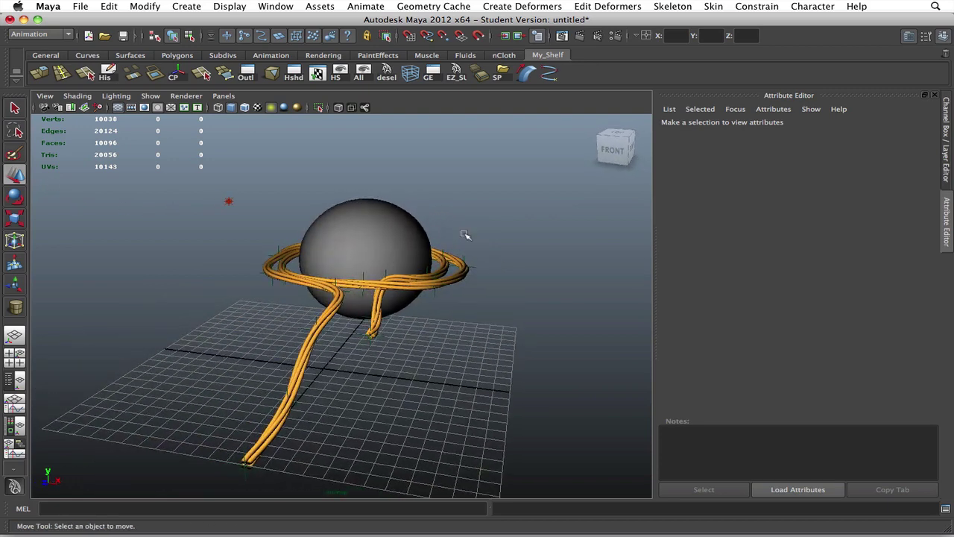